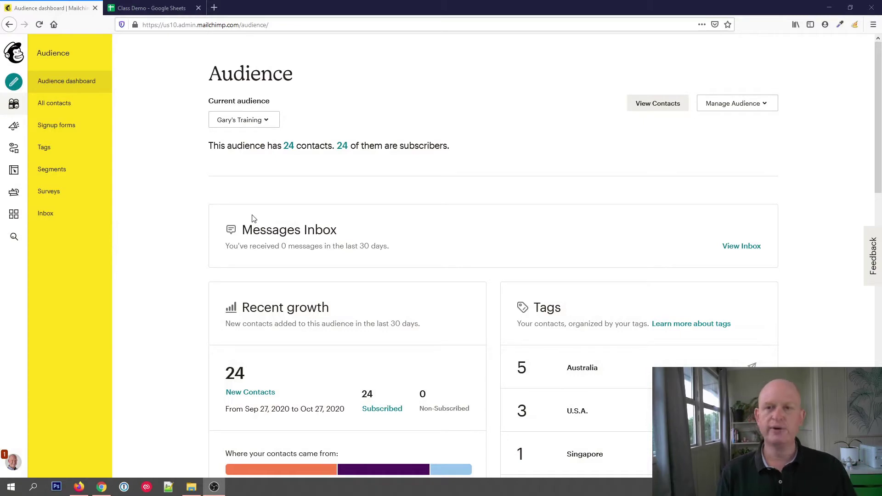
- Start a new email template and show the Basic layouts, such as 1 Column and 1:2 Column
left_click(14, 129)
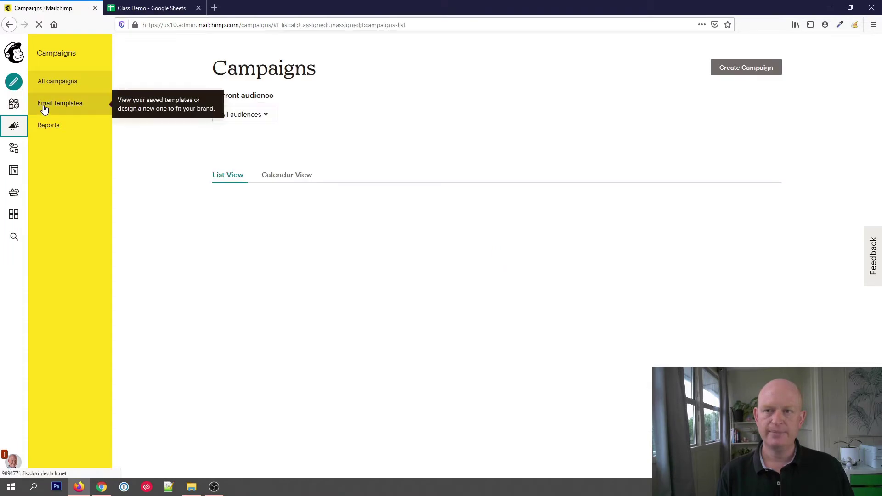
left_click(44, 109)
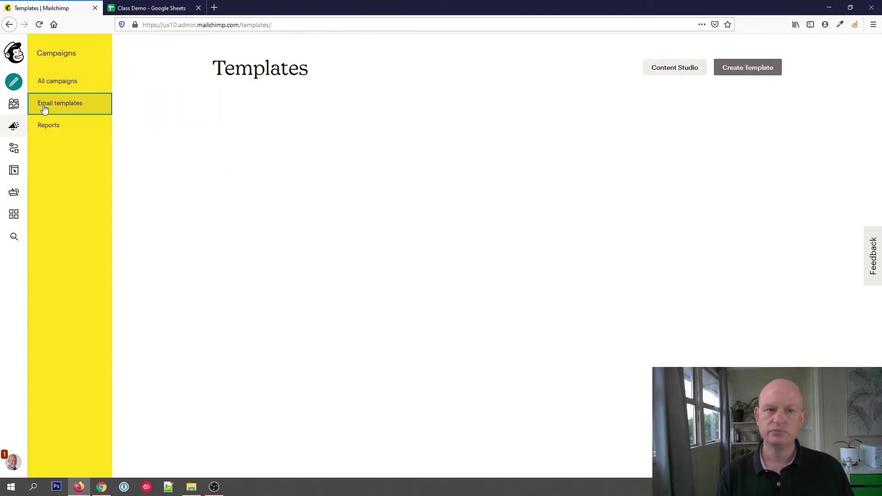
left_click(743, 68)
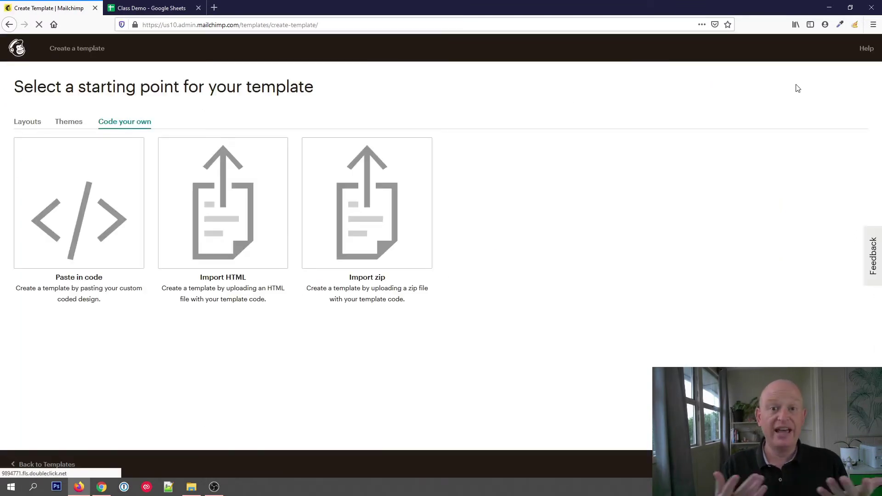
left_click(31, 123)
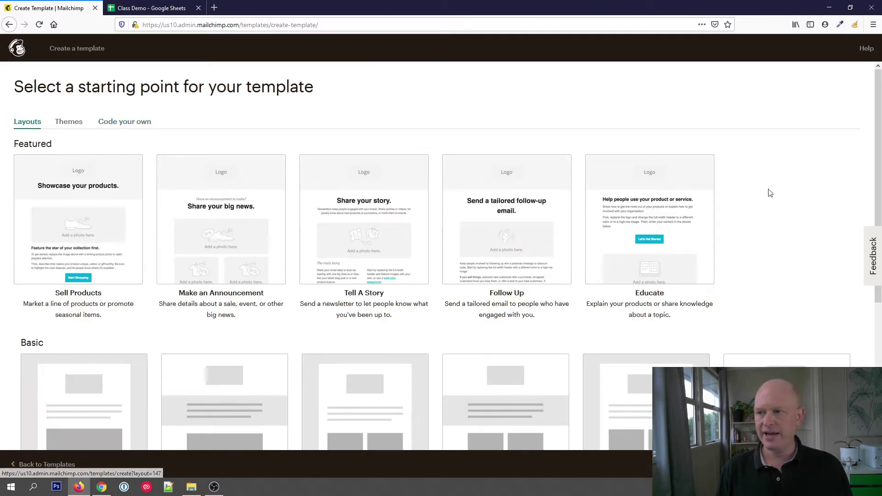
scroll(750, 187, "down", 2)
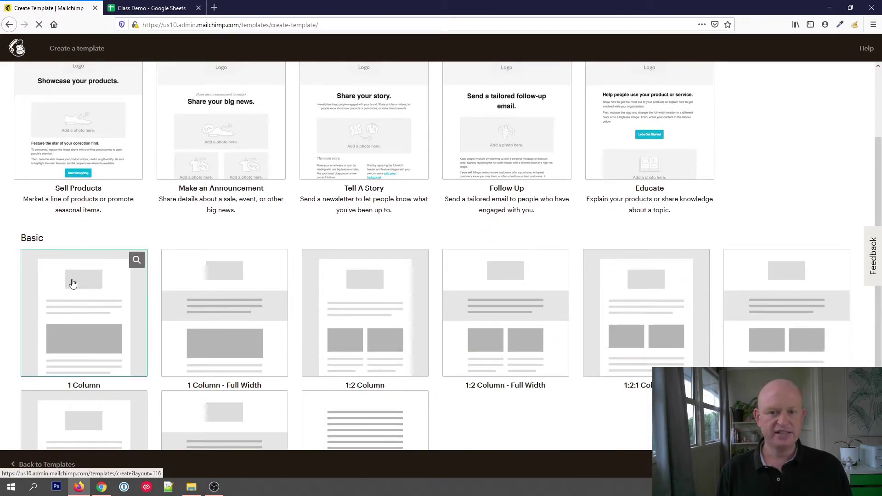
- Create a template from the 1 Column layout with a white (#ffffff) page background
left_click(72, 283)
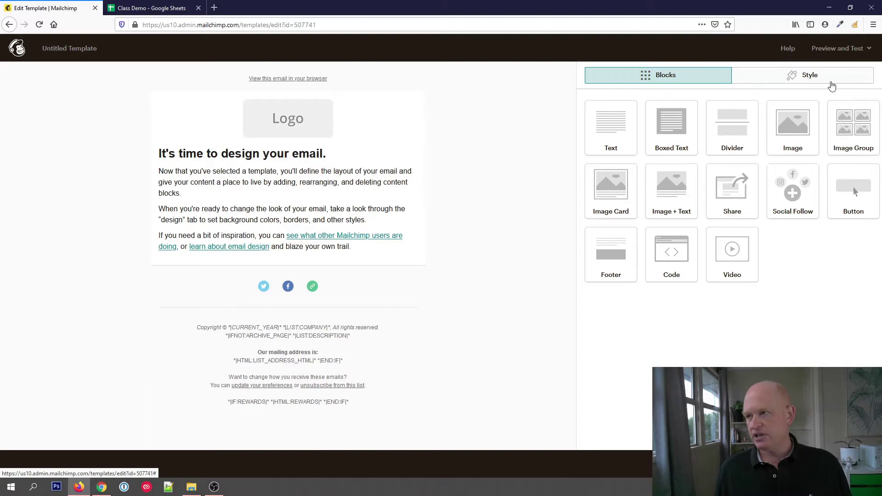
left_click(830, 82)
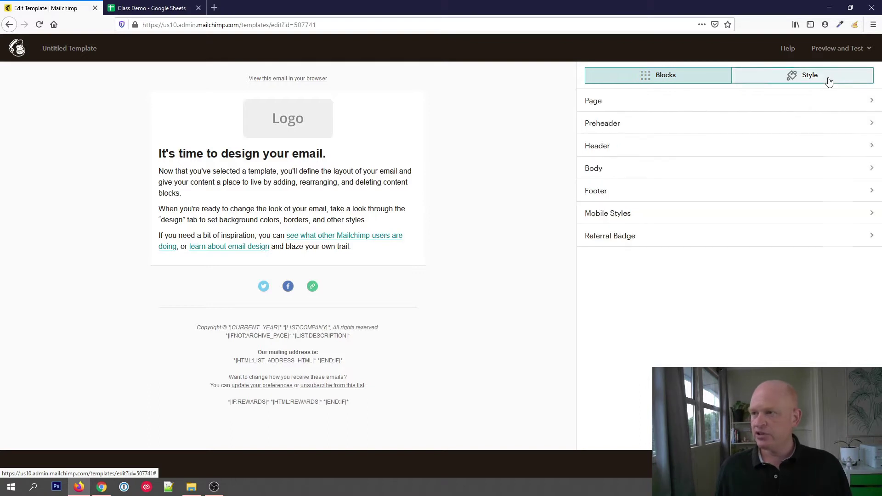
left_click(783, 102)
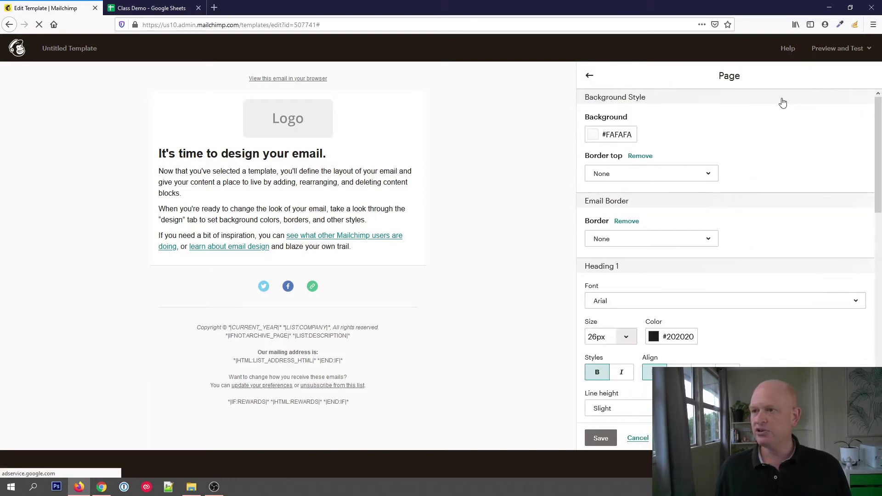
left_click(619, 134)
mouse_move(595, 129)
left_mouse_down()
mouse_move(620, 126)
mouse_move(580, 126)
left_mouse_up()
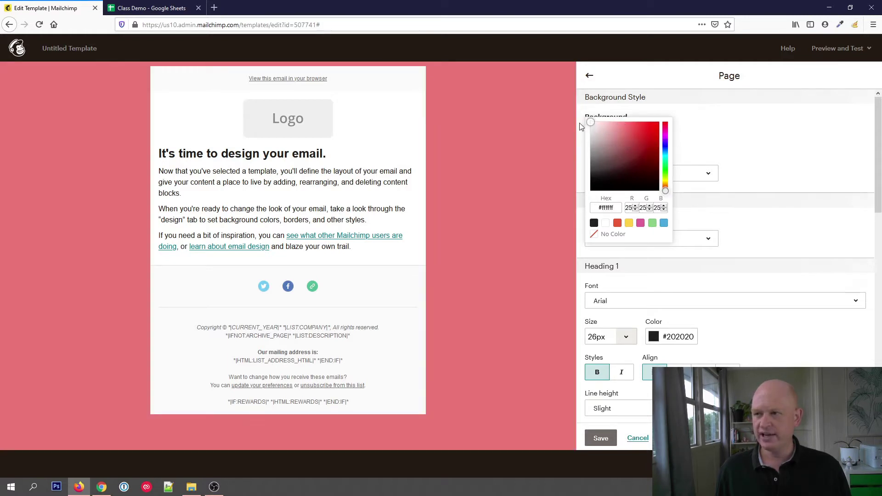
left_click(612, 114)
scroll(702, 268, "down", 3)
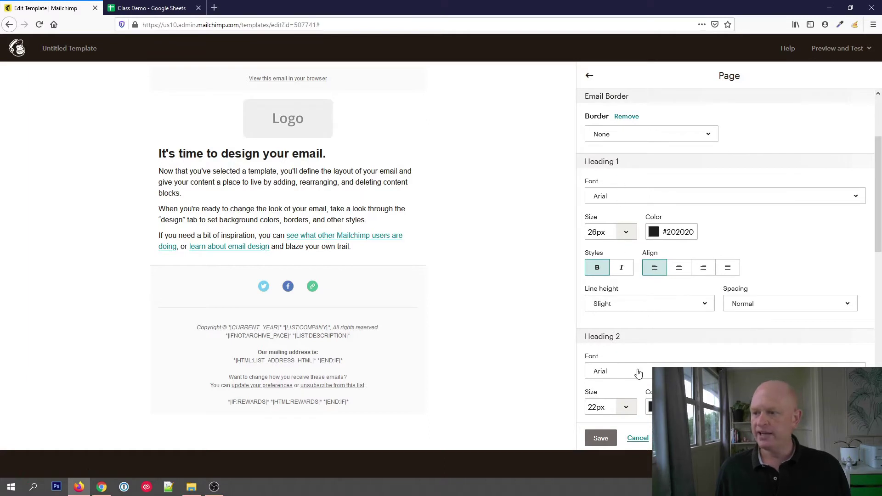
left_click(602, 439)
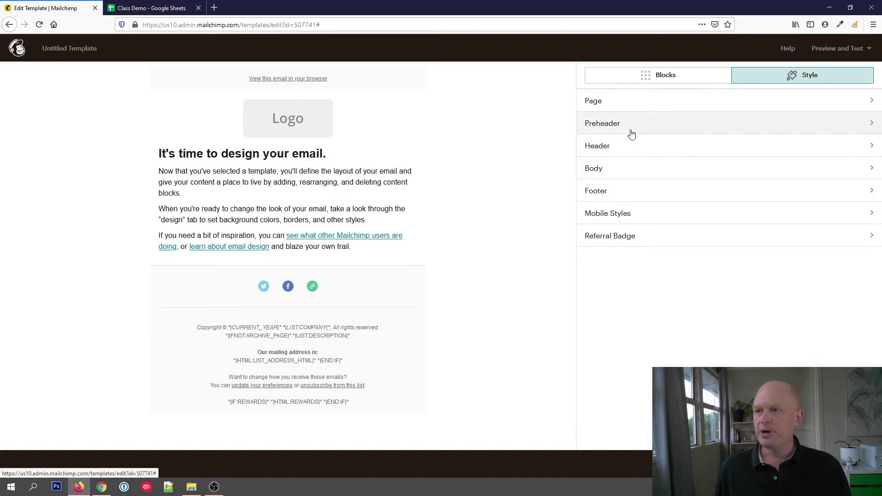
- Review the Body style settings and save them
left_click(634, 170)
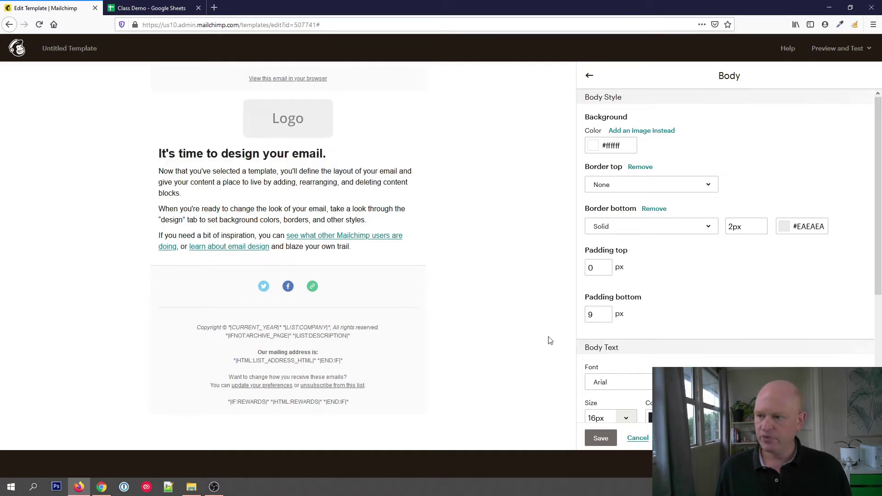
right_click(601, 440)
left_click(599, 438)
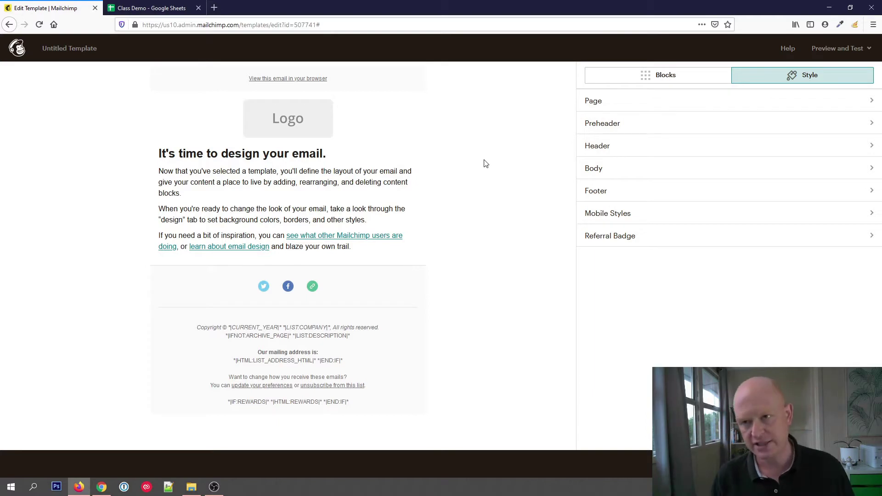
- Replace the placeholder logo with the OrganicWeb image from Content Studio
mouse_move(388, 130)
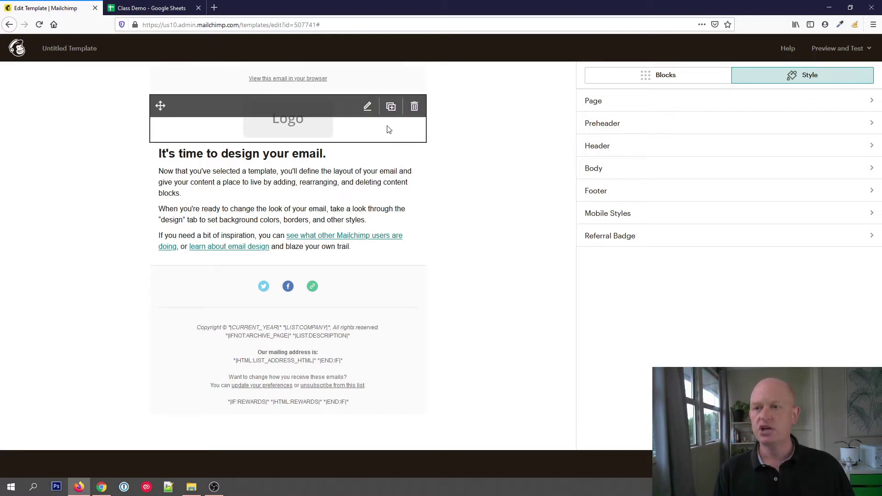
left_click(329, 108)
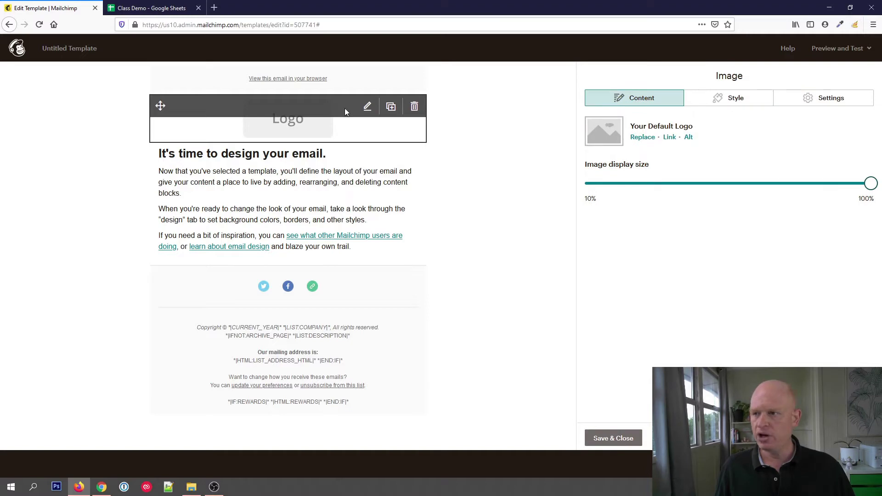
left_click(643, 137)
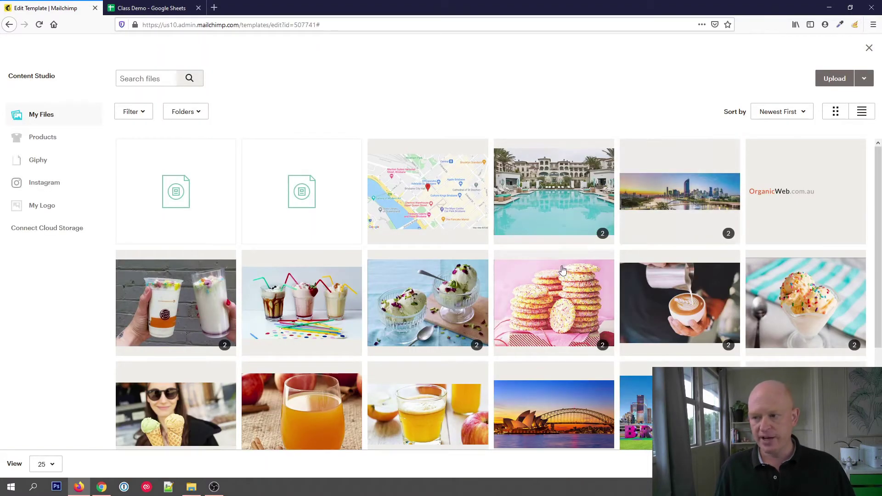
scroll(562, 277, "down", 3)
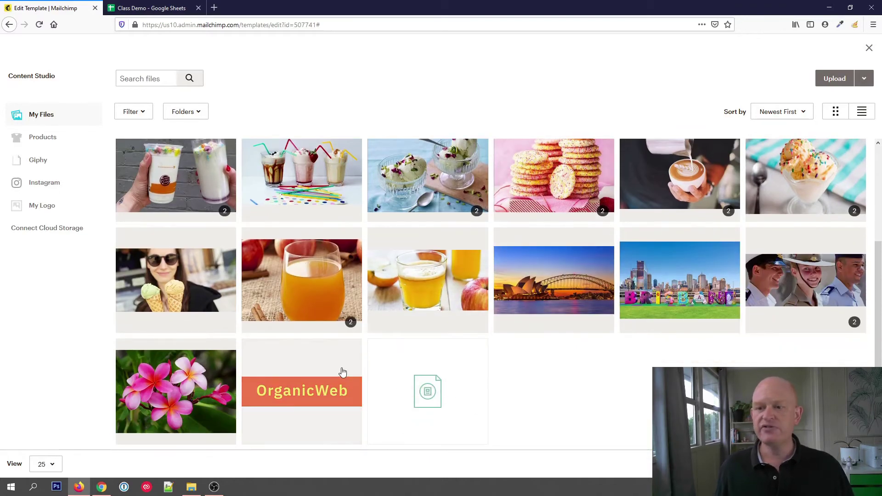
left_click(302, 385)
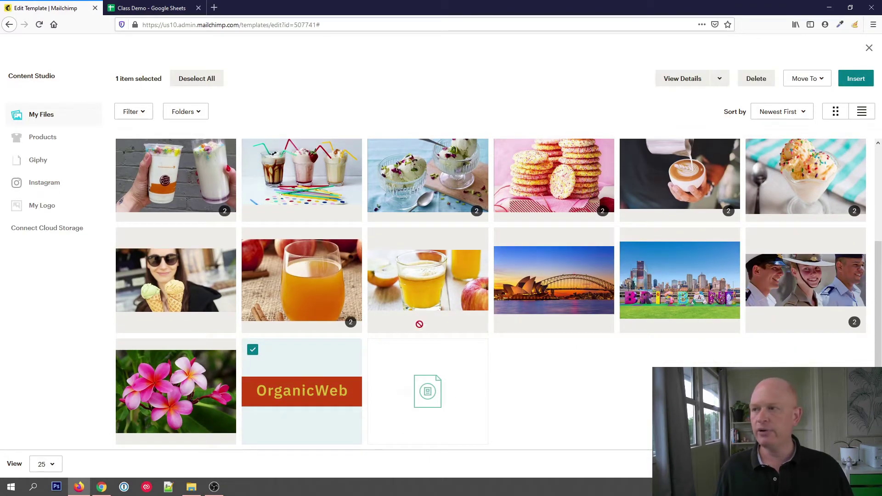
left_click(858, 79)
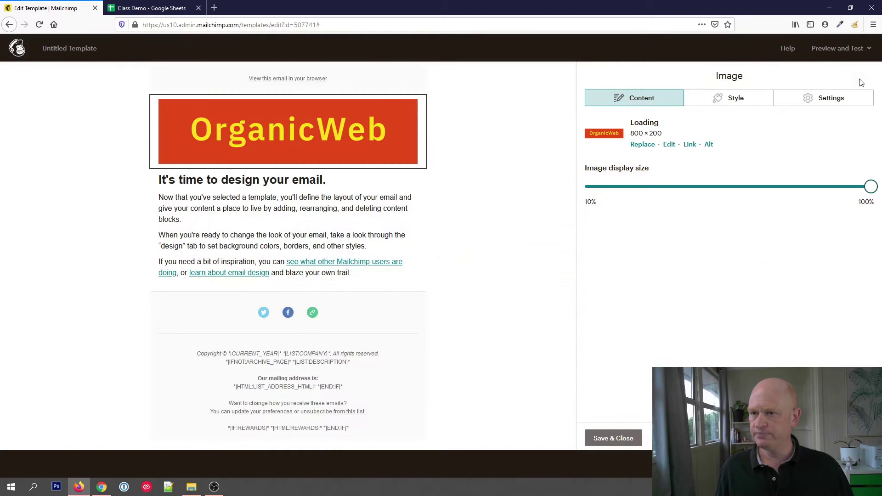
left_click(690, 145)
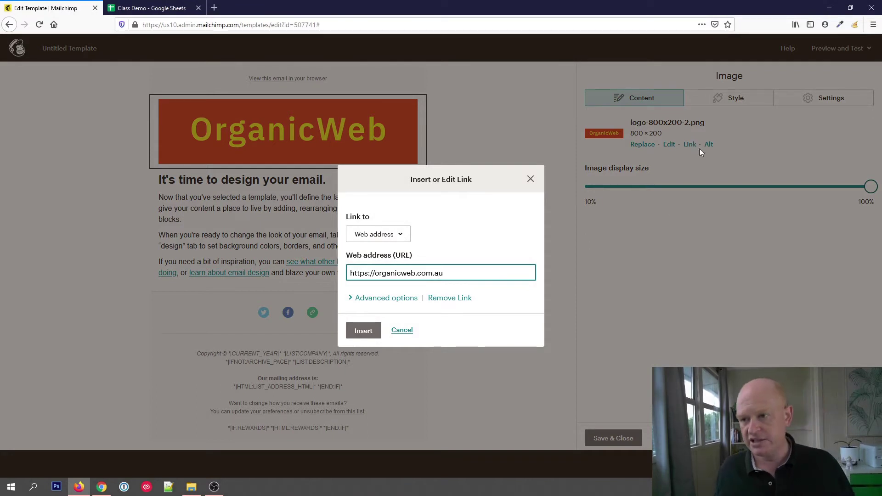
left_click(364, 331)
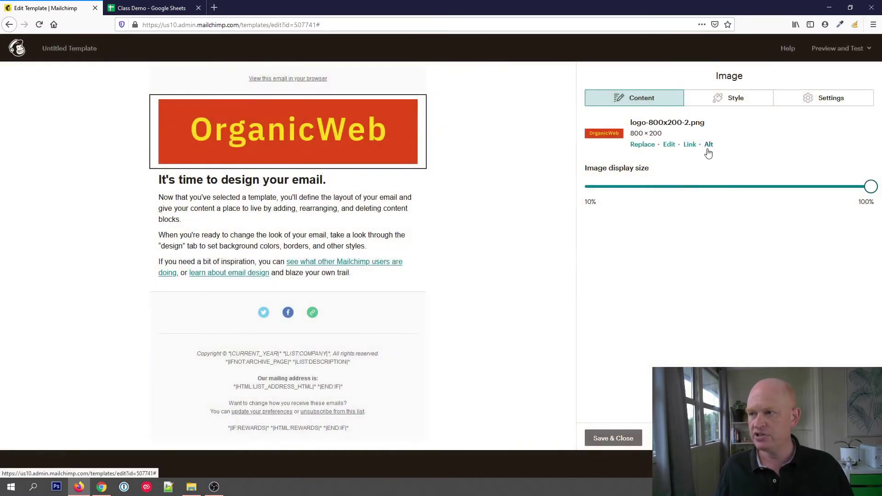
left_click(709, 146)
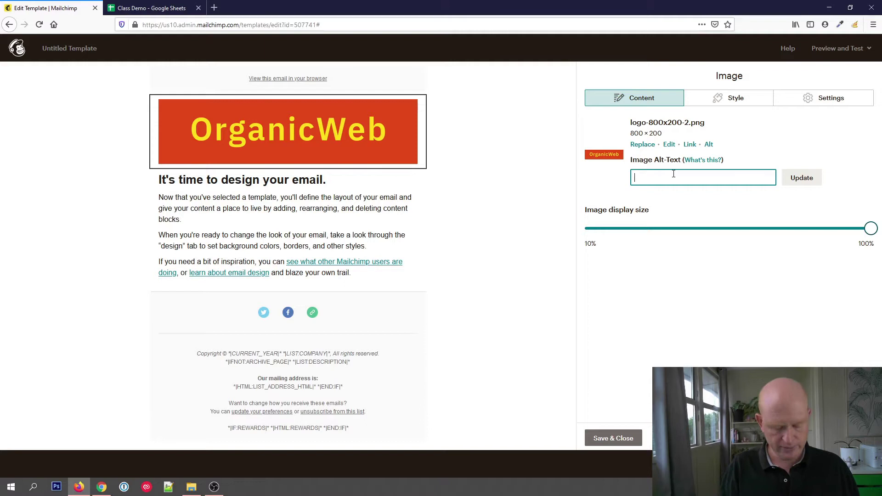
left_click(799, 176)
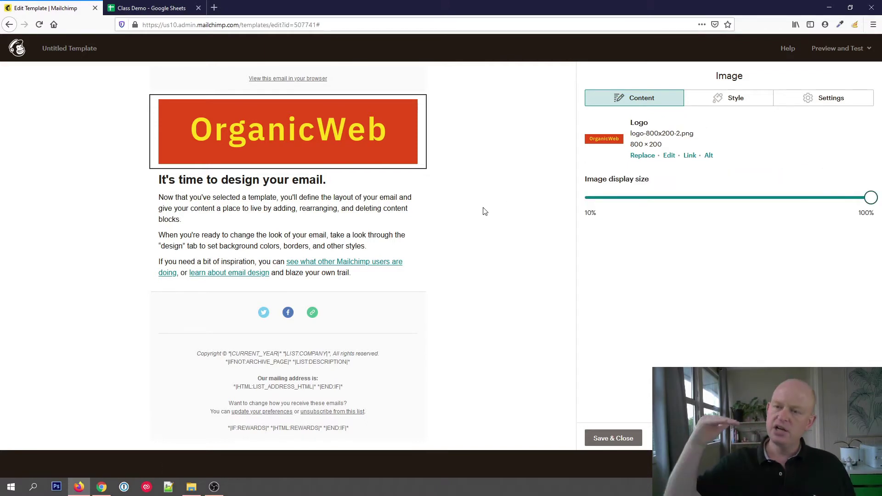
- Add an empty Image block between the OrganicWeb logo and the heading
left_click(626, 443)
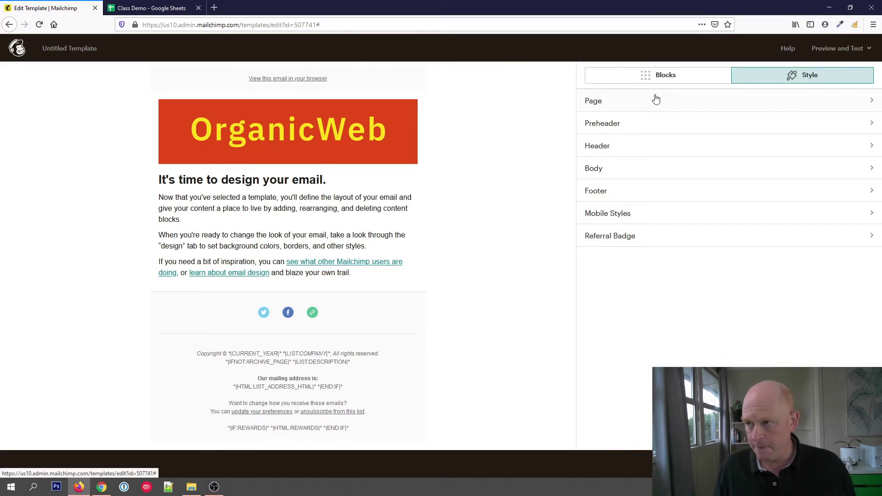
left_click(672, 79)
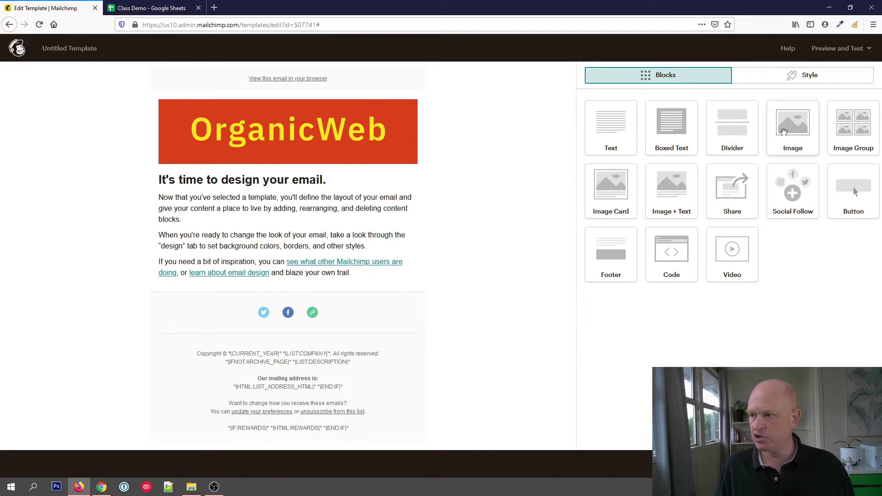
left_click_drag(789, 122, 328, 177)
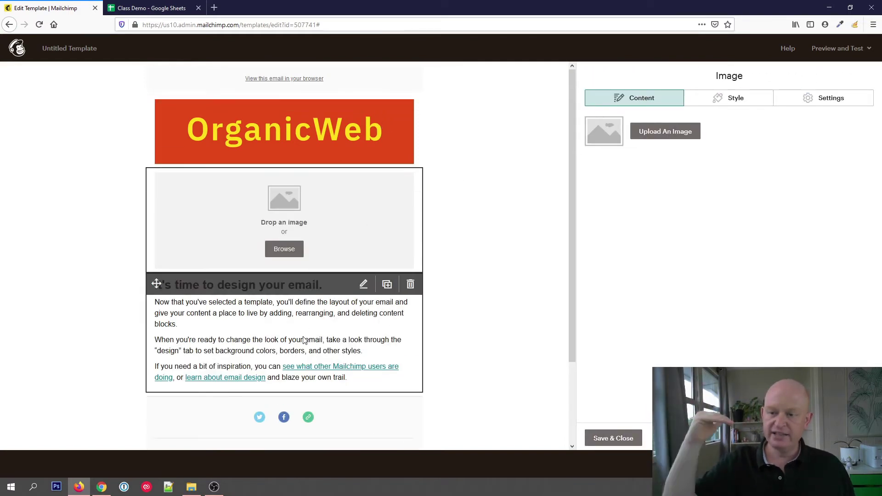
scroll(515, 256, "down", 1)
scroll(515, 256, "down", 1)
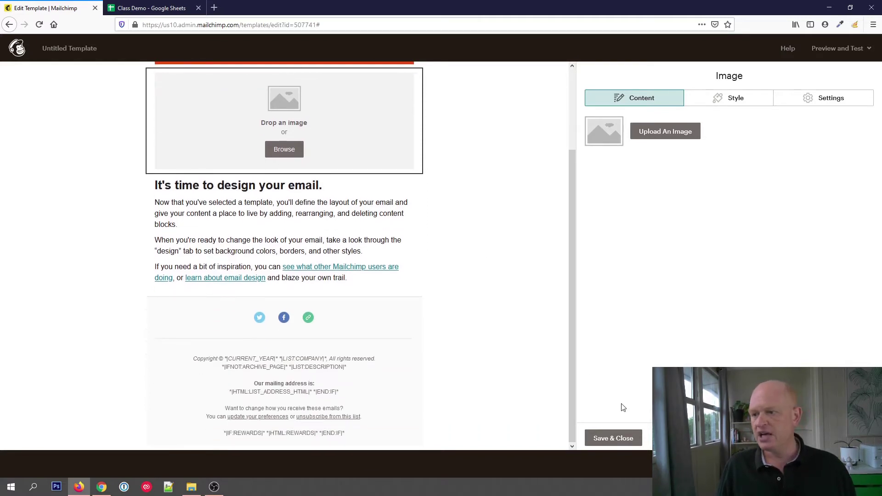
left_click(623, 438)
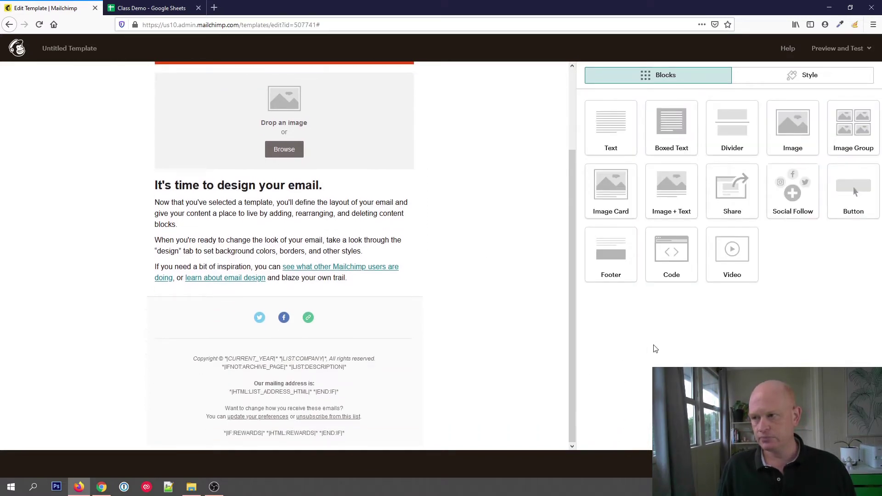
- Add a Buy Now button below the body text with an orange #dd7729 background
left_click_drag(851, 191, 235, 266)
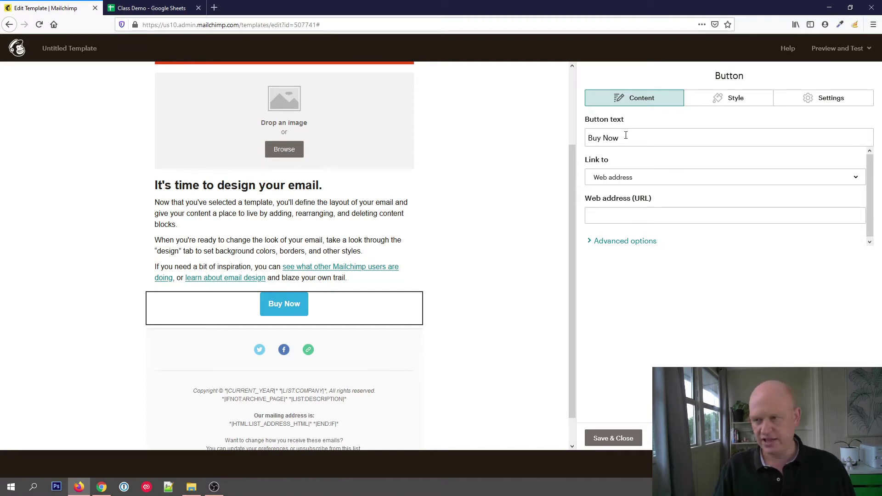
left_click(739, 101)
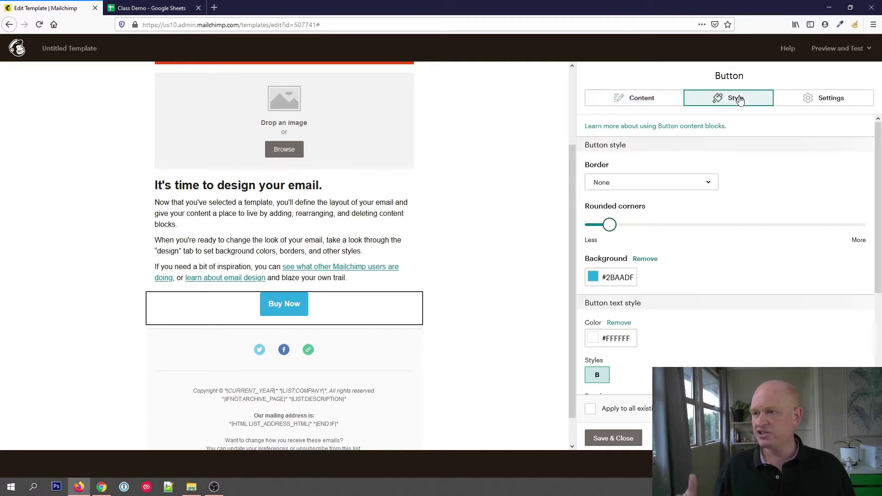
left_click(616, 279)
left_click_drag(665, 294, 666, 327)
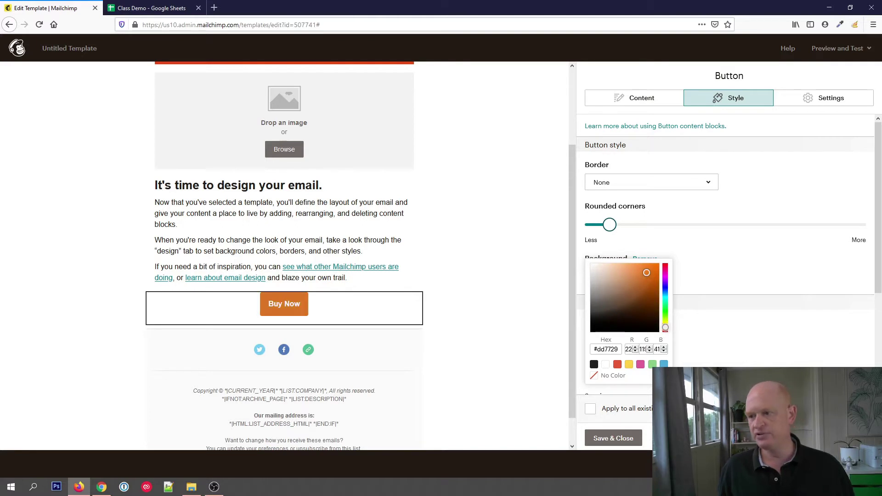
left_click(625, 440)
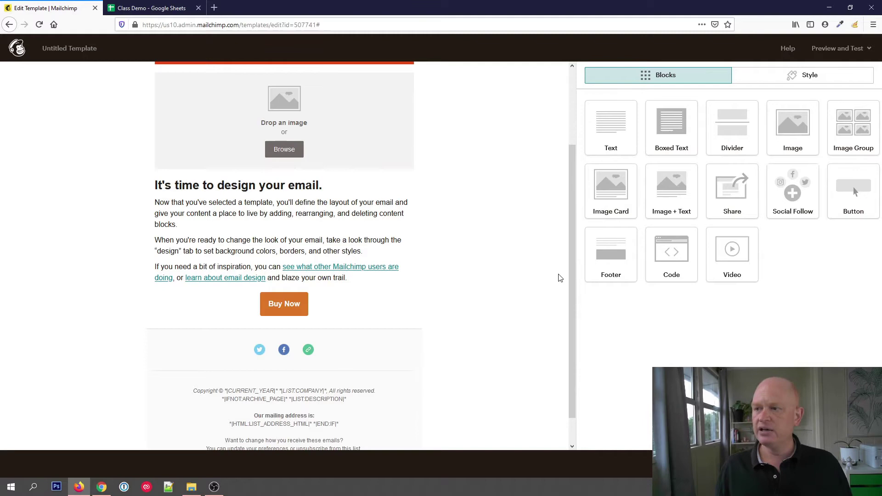
- Delete the social icons block and the leftover block above the footer
mouse_move(410, 348)
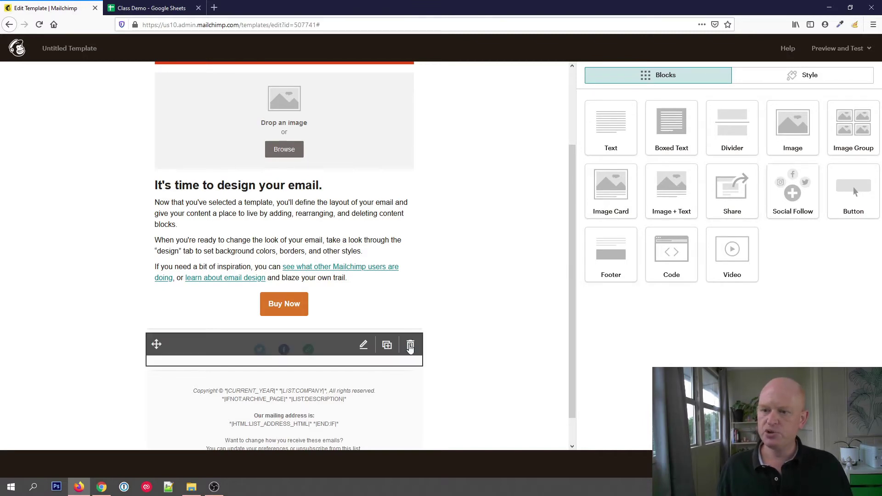
scroll(427, 340, "down", 1)
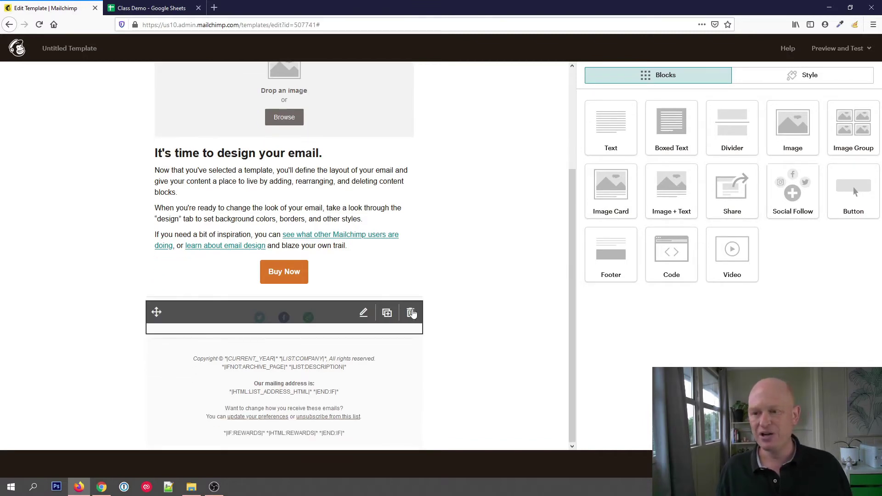
left_click(412, 313)
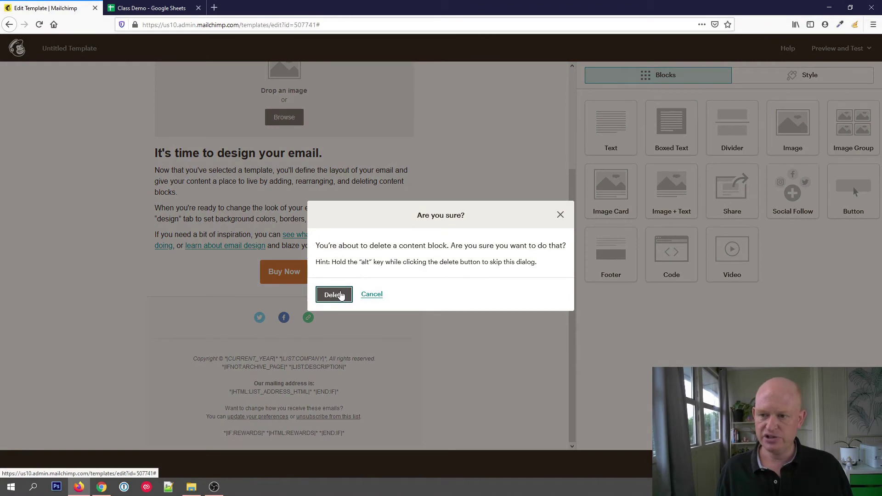
left_click(334, 295)
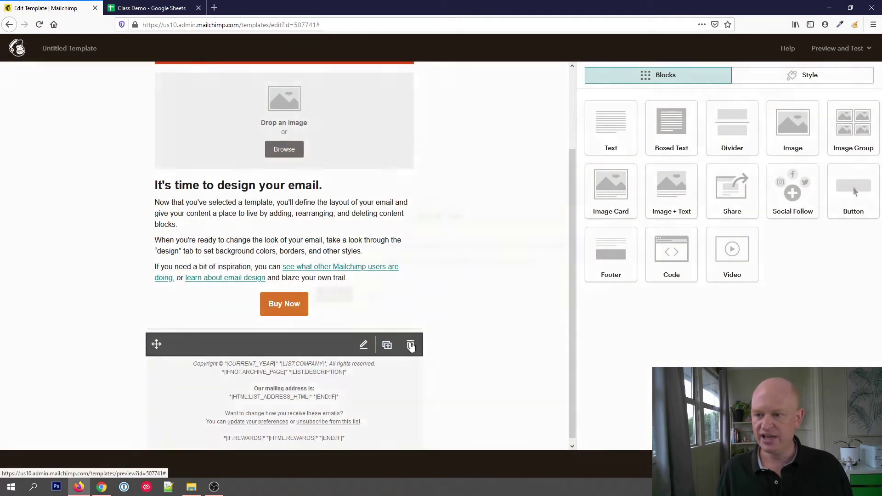
left_click(411, 347)
left_click(335, 296)
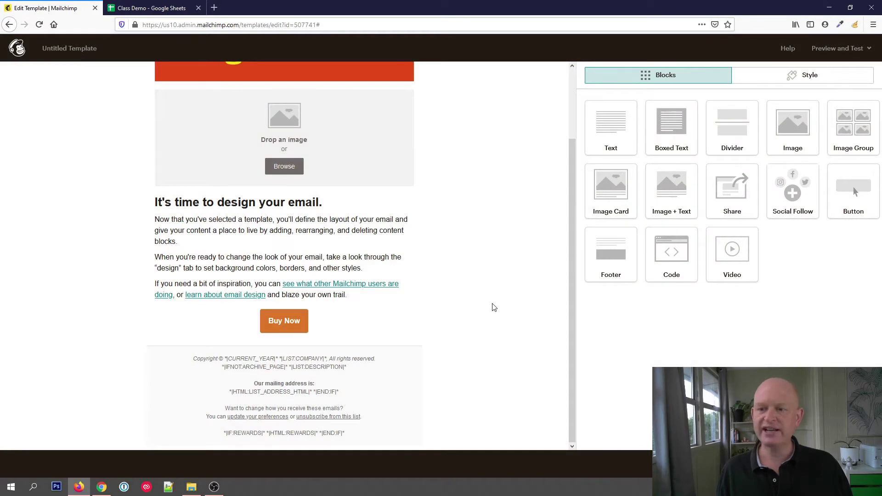
- Bring up the template's Preview and Test options
mouse_move(405, 393)
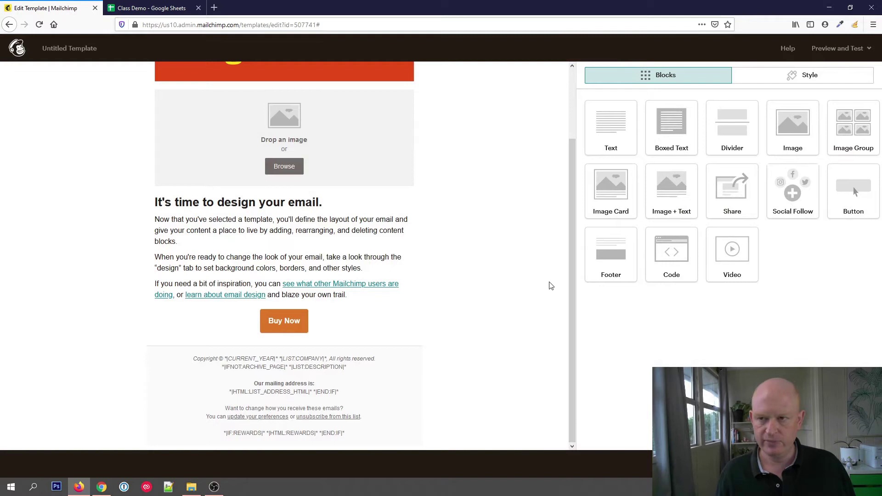
scroll(550, 283, "up", 2)
scroll(550, 283, "down", 1)
scroll(549, 283, "up", 1)
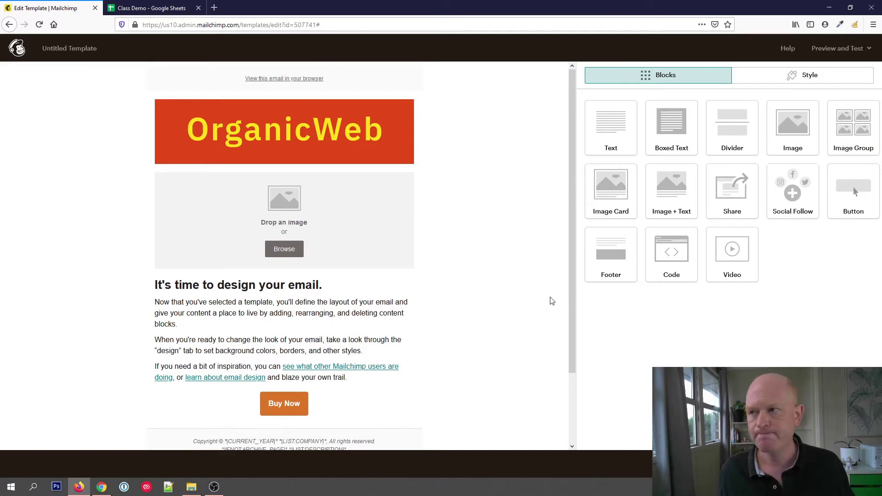
left_click(840, 49)
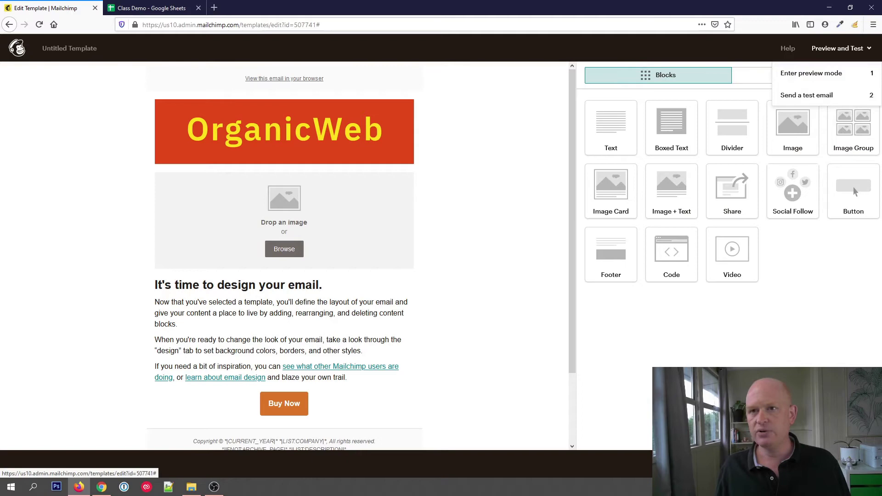
- Save the design as a new named template
left_click(836, 464)
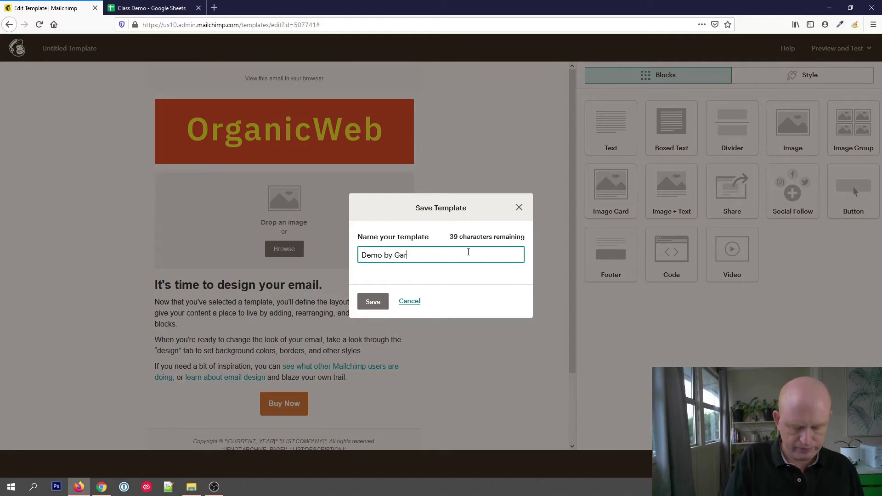
left_click(370, 302)
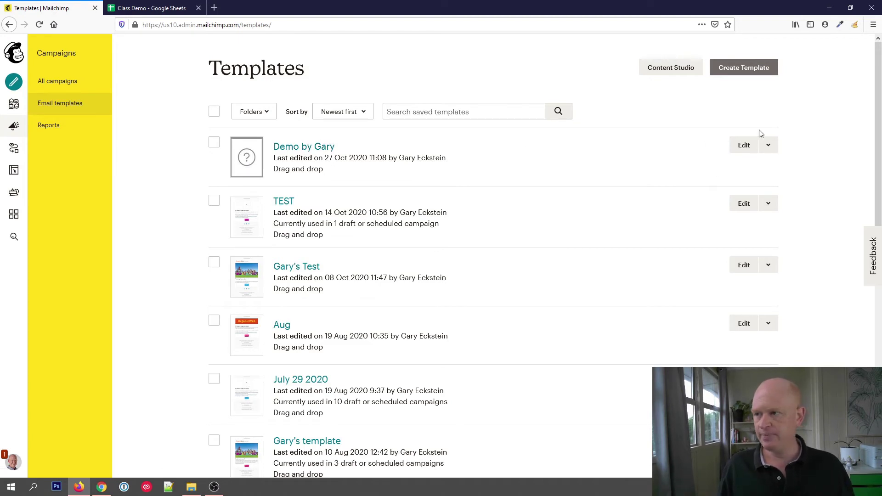
- Check the new template's options menu, then close it
left_click(770, 145)
left_click(770, 150)
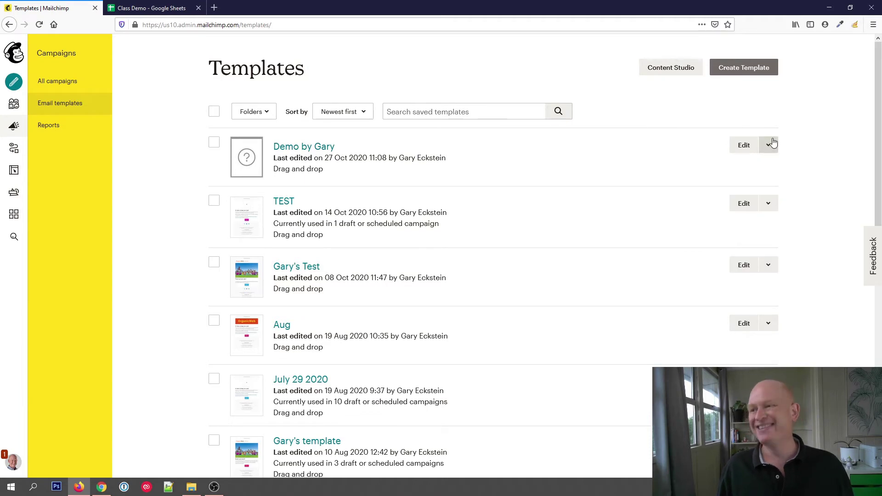
left_click(772, 145)
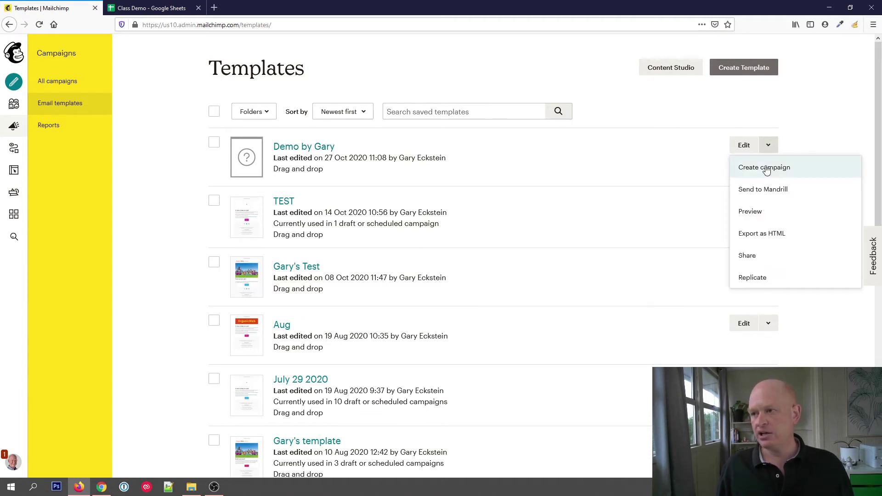
left_click(791, 110)
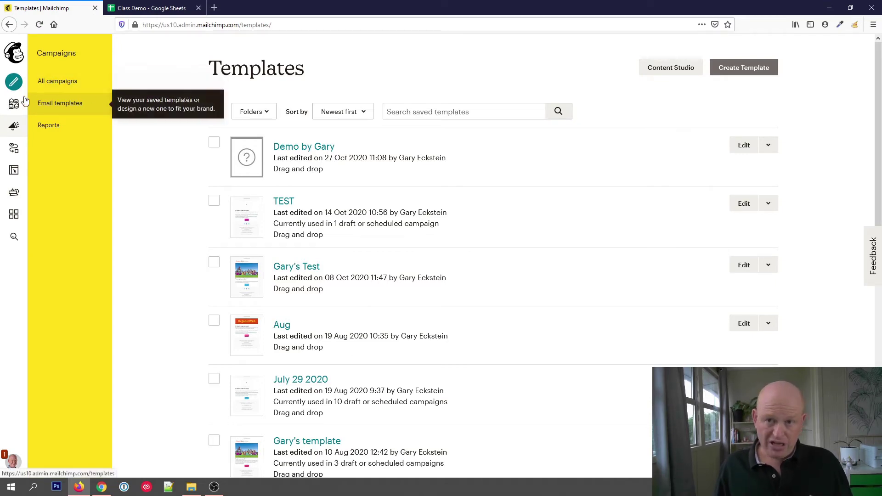
- Create a regular email campaign named 'Gary's cool email'
left_click(14, 83)
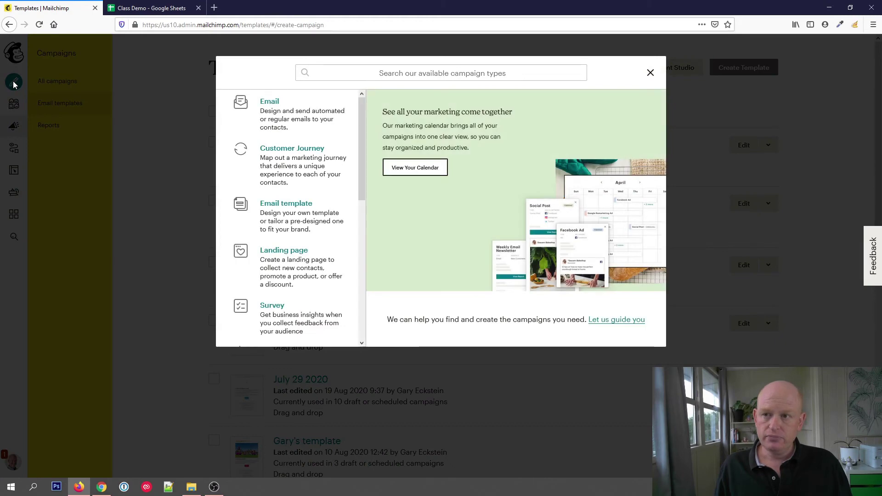
left_click(246, 114)
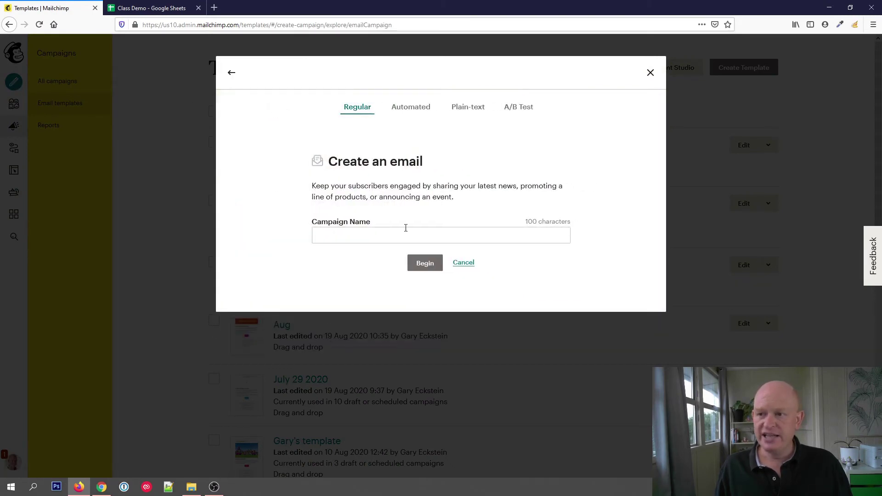
left_click(405, 234)
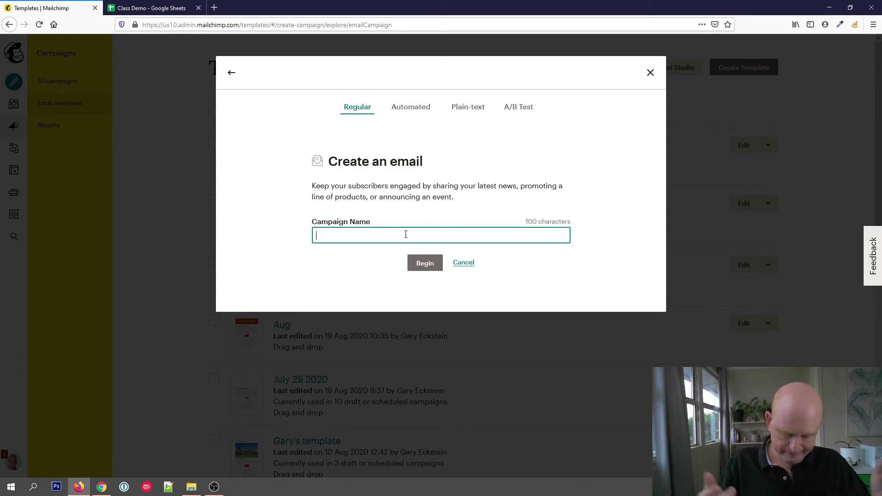
type("Gary's ")
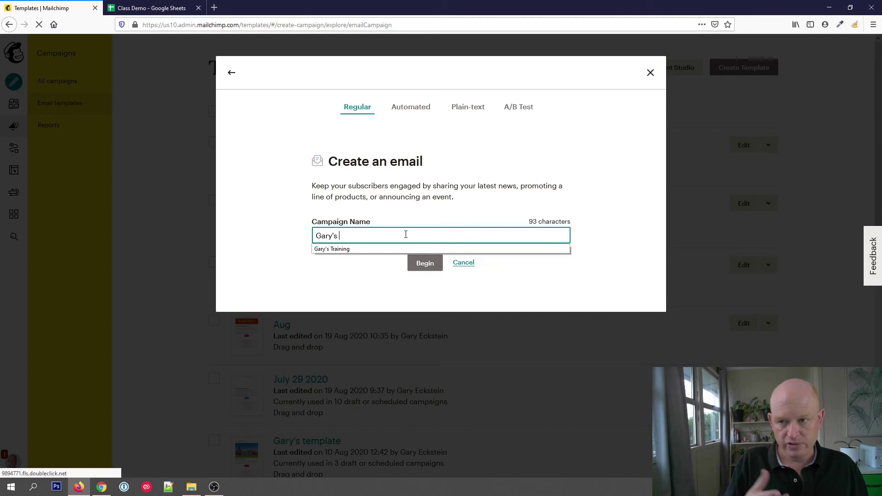
type("cool")
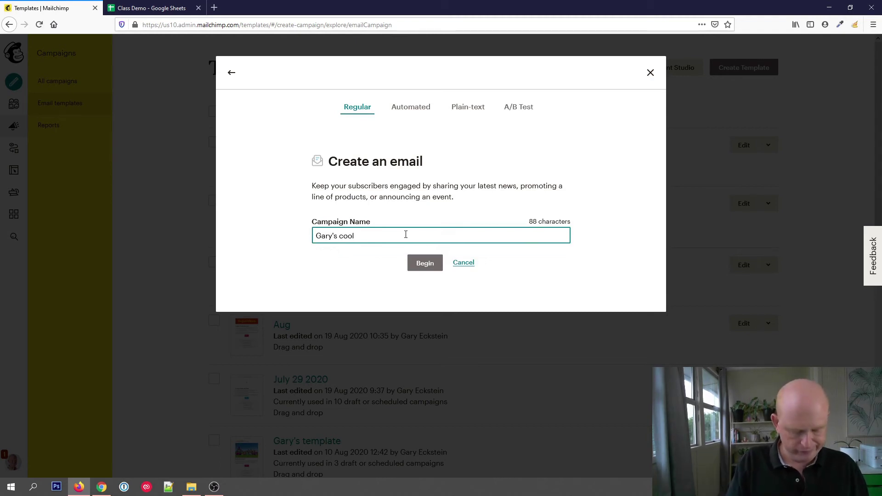
type(" email")
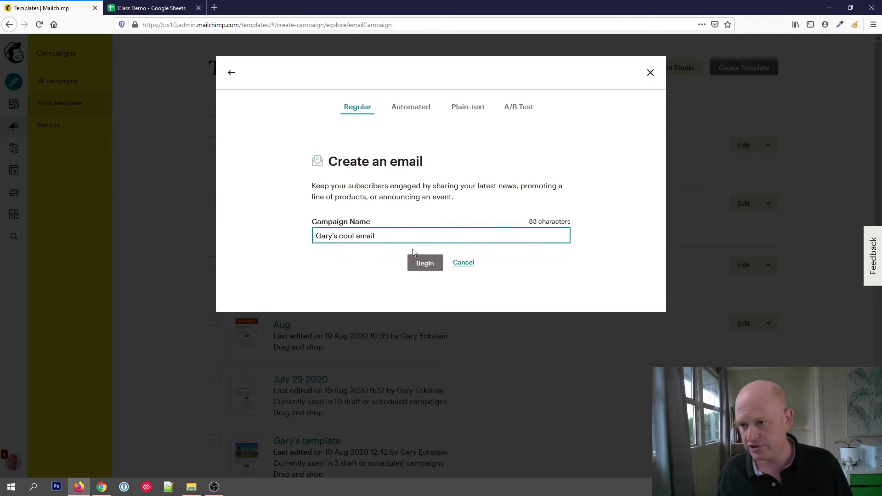
left_click(420, 265)
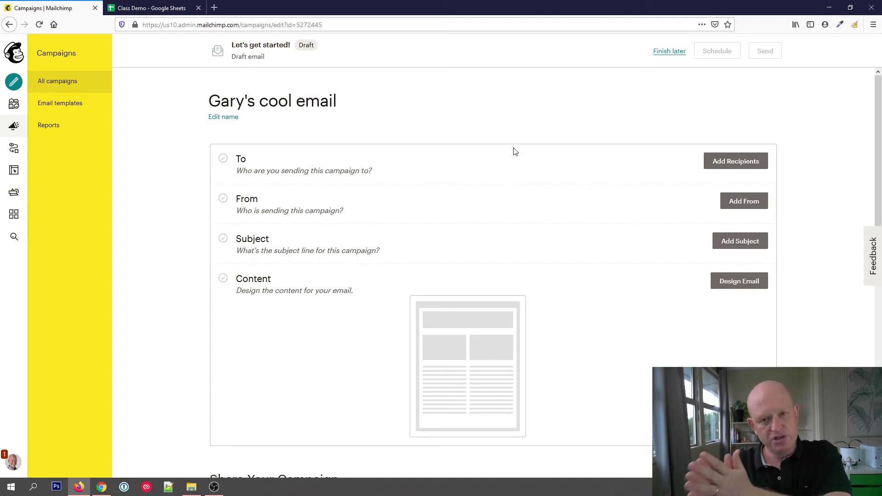
- Send the campaign to the repeat customers segment of the training audience
left_click(729, 165)
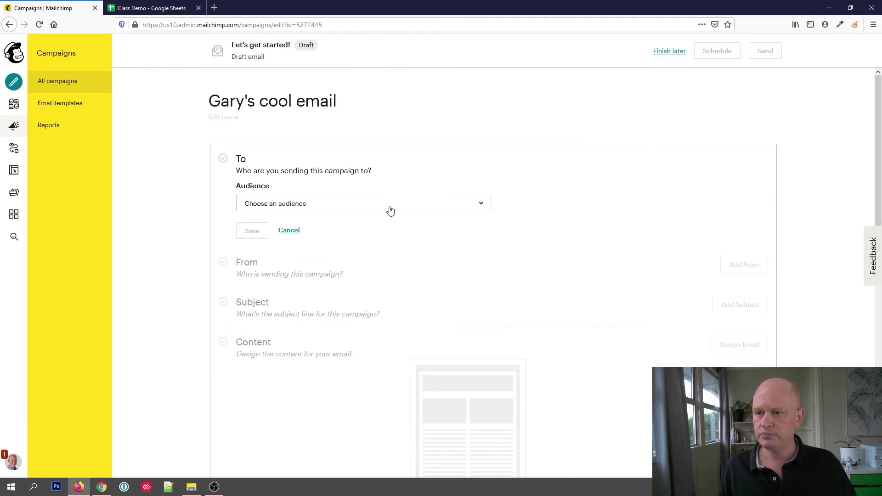
left_click(390, 210)
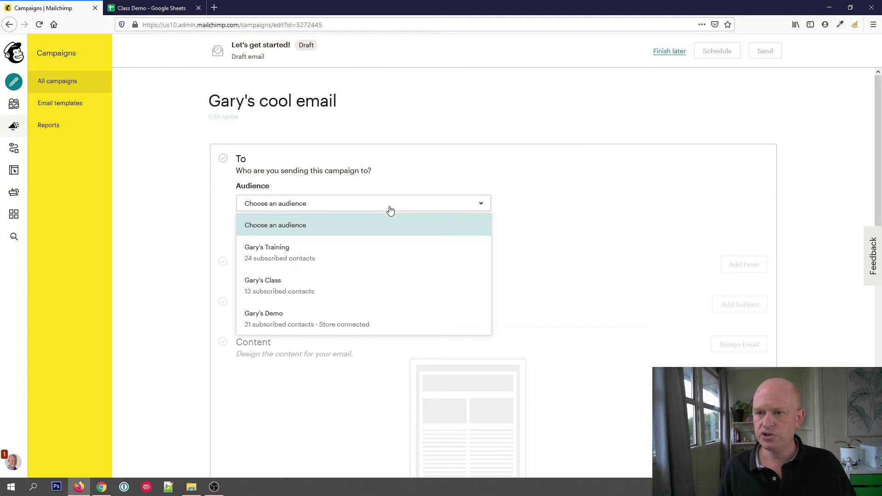
left_click(304, 258)
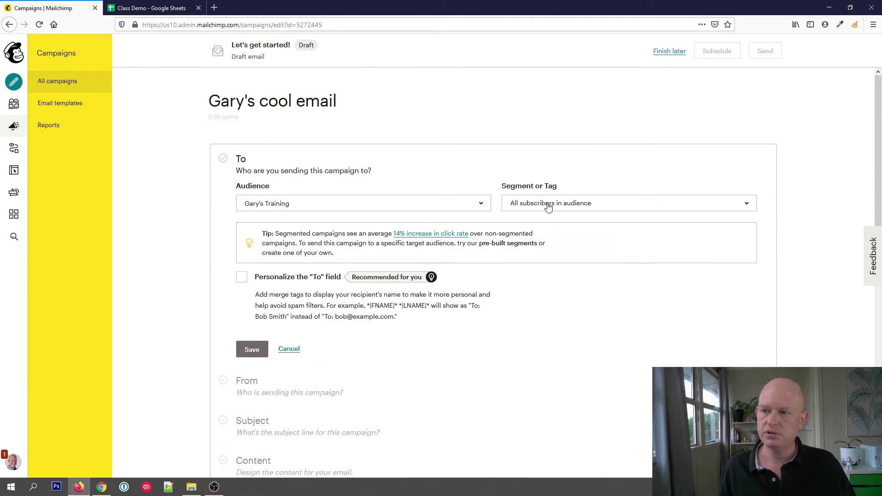
left_click(548, 207)
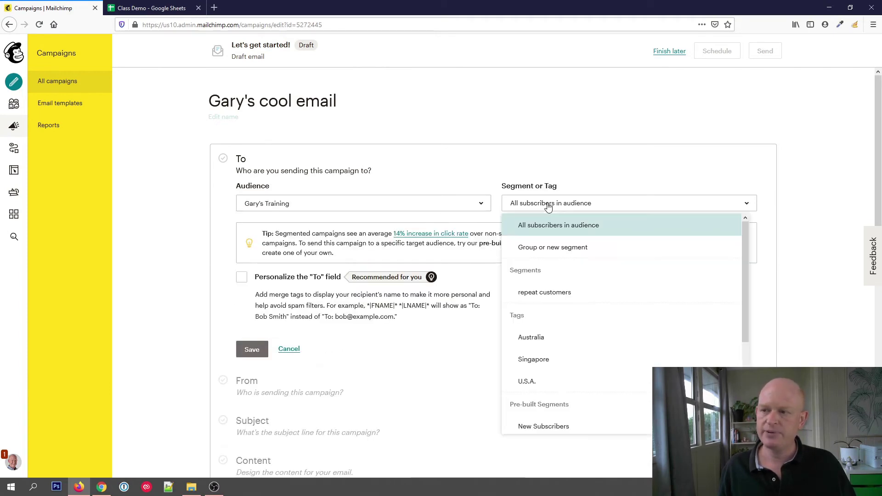
left_click(549, 298)
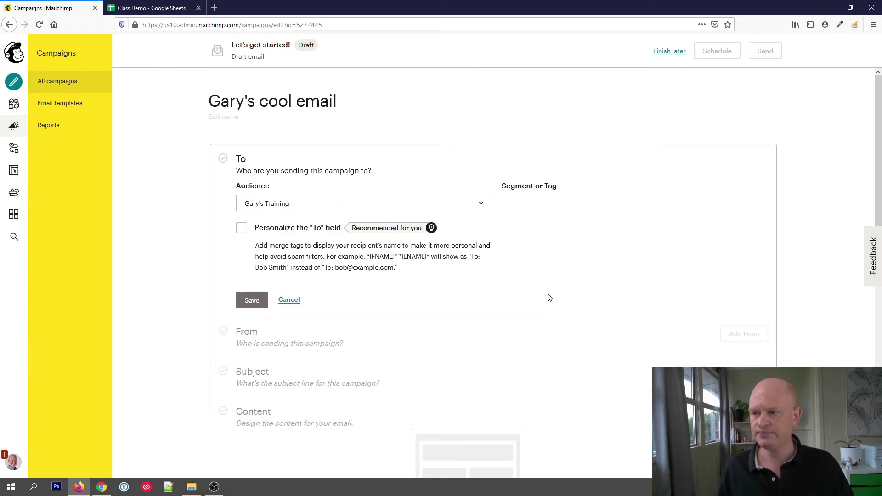
- Personalize the To field with the *|FNAME|* merge tag and save the recipients
left_click(242, 230)
left_click(280, 311)
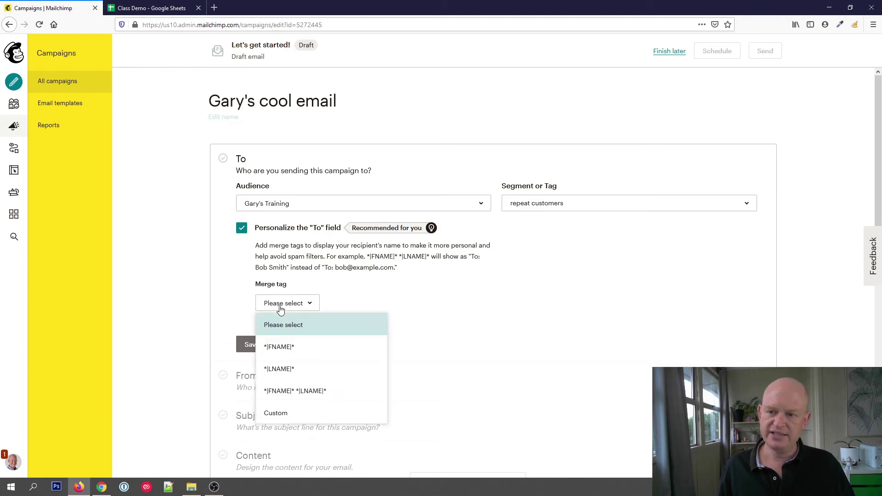
left_click(288, 350)
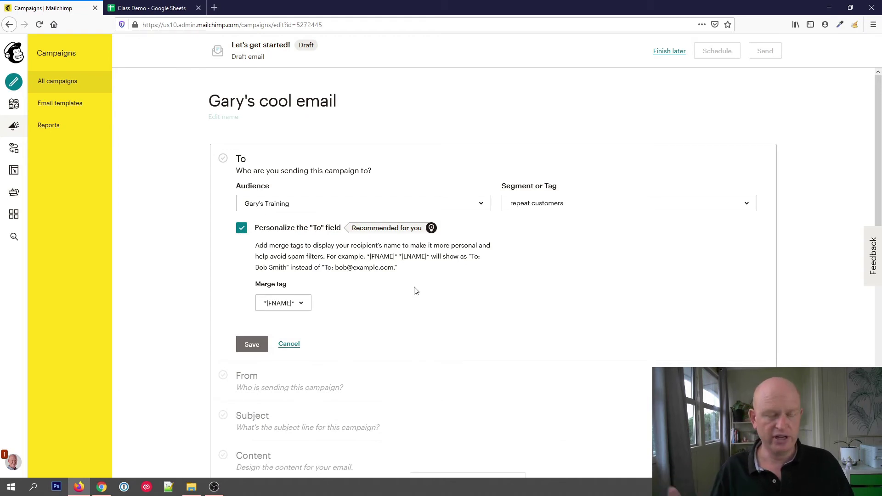
left_click(252, 345)
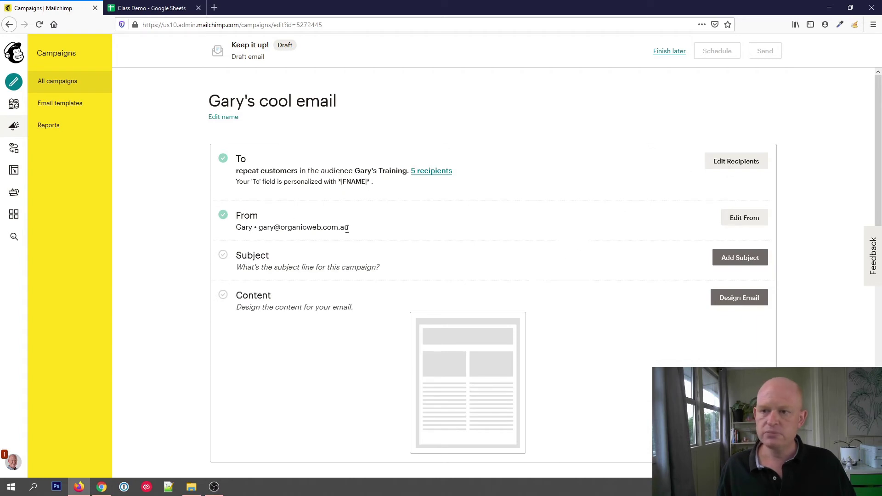
- Set the subject 'Need Mailchimp consulting?' and preview text 'Get great results. Hire Gary!!!'
left_click_drag(348, 233, 234, 228)
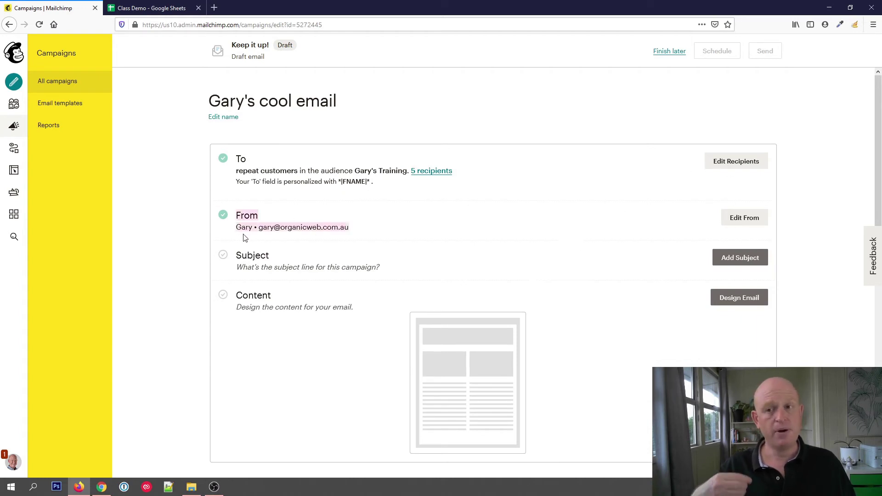
left_click(245, 236)
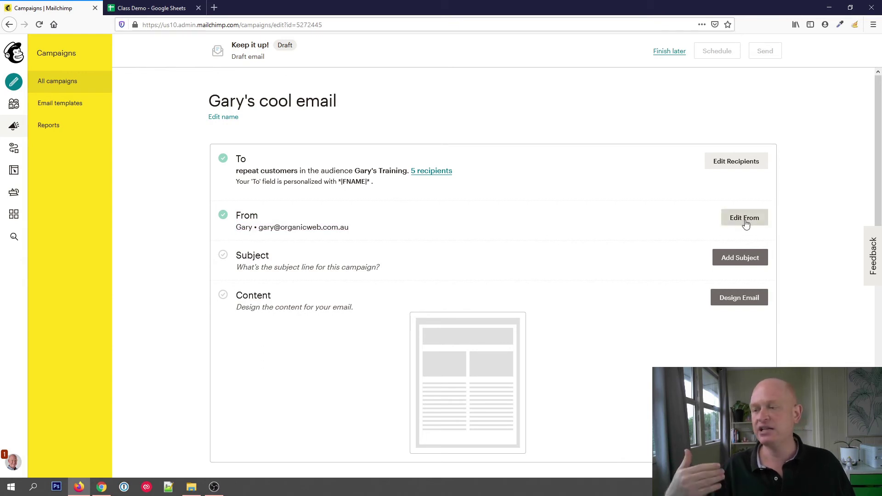
left_click(739, 259)
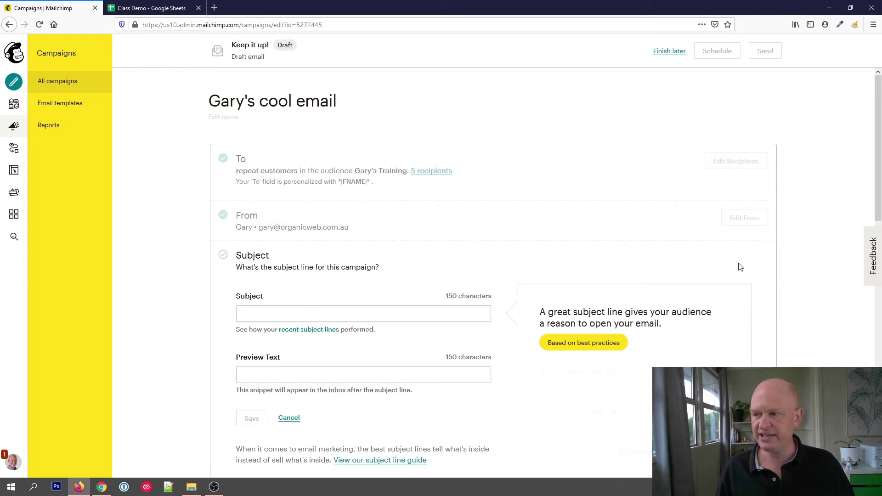
left_click(325, 312)
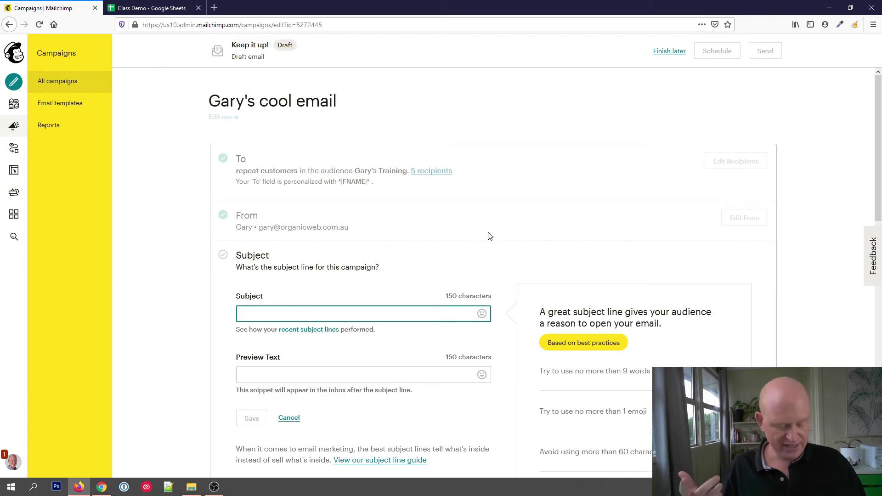
type("Need Mailchimp consulting?")
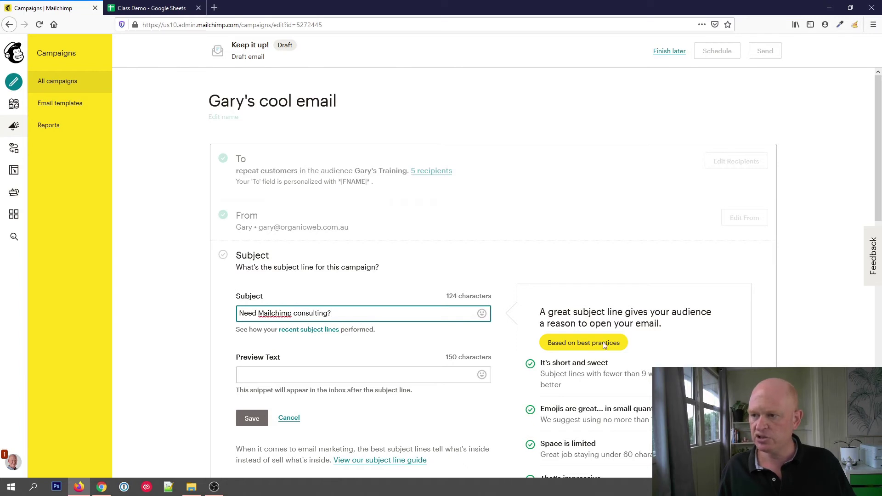
scroll(600, 333, "down", 1)
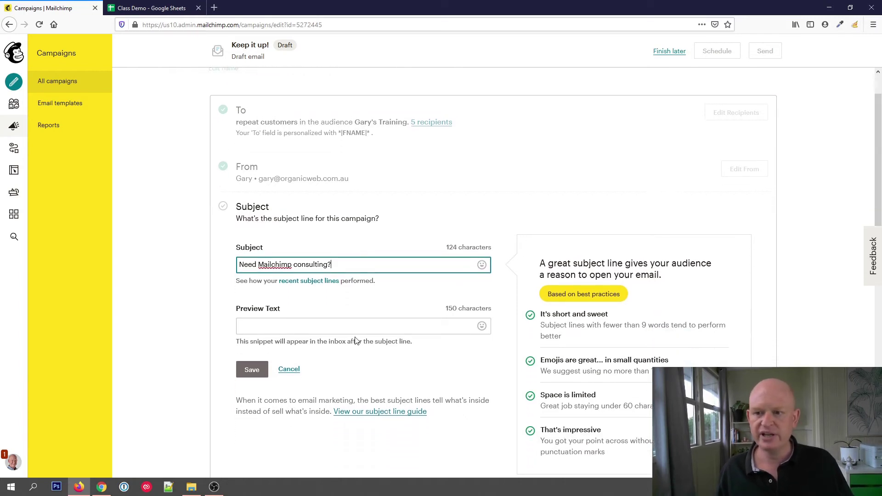
left_click(346, 323)
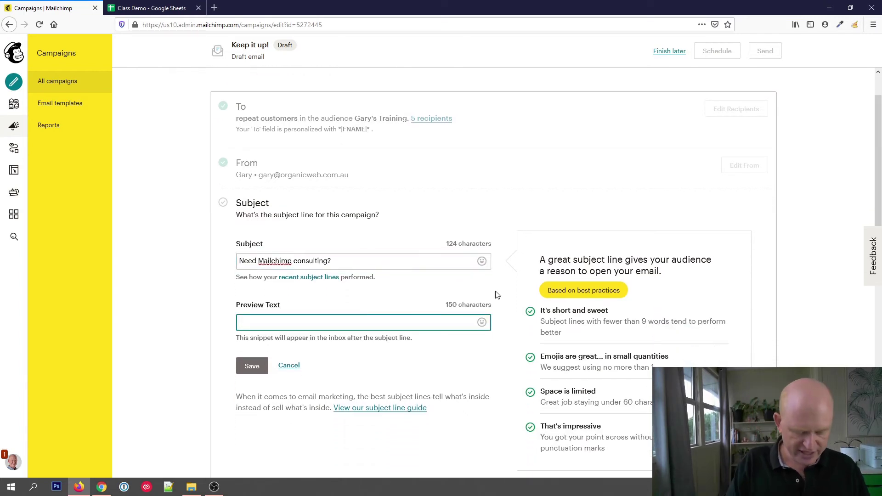
type("Get great ")
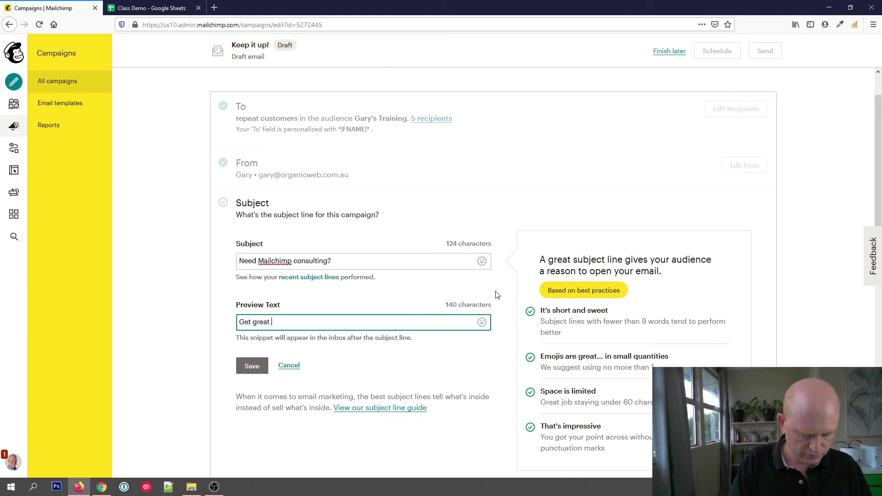
type("result")
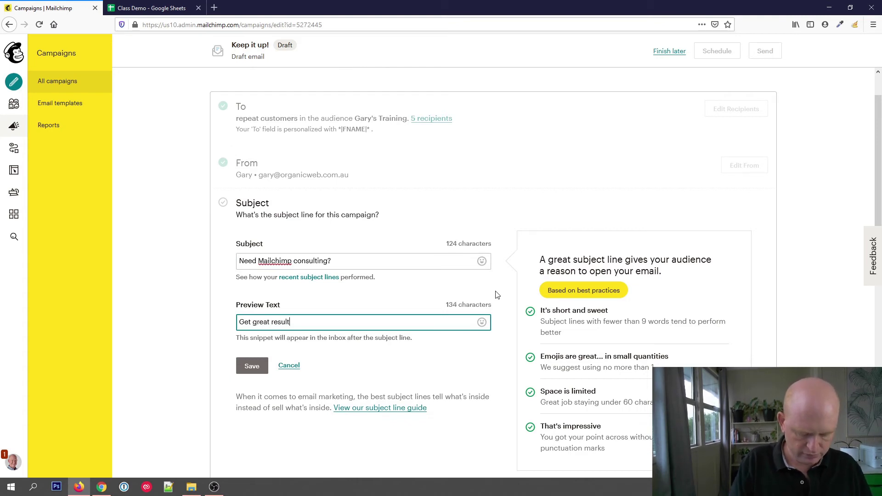
type("s. Hire Gar")
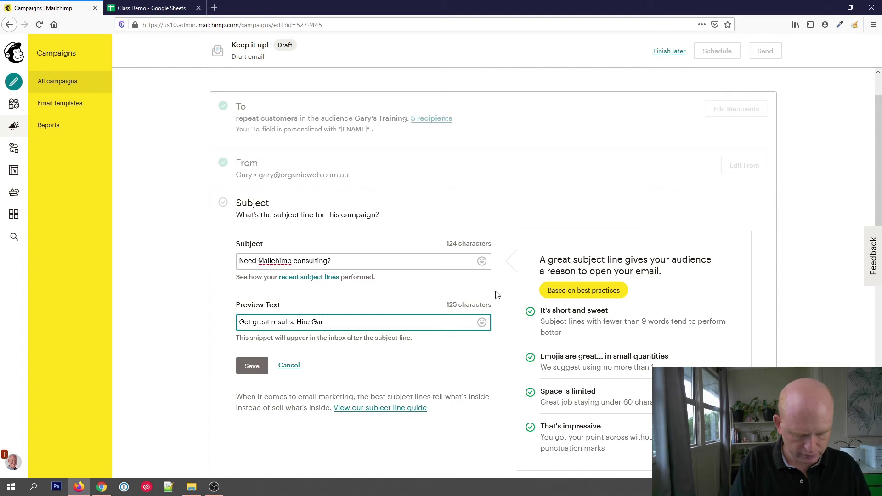
type("y!!!")
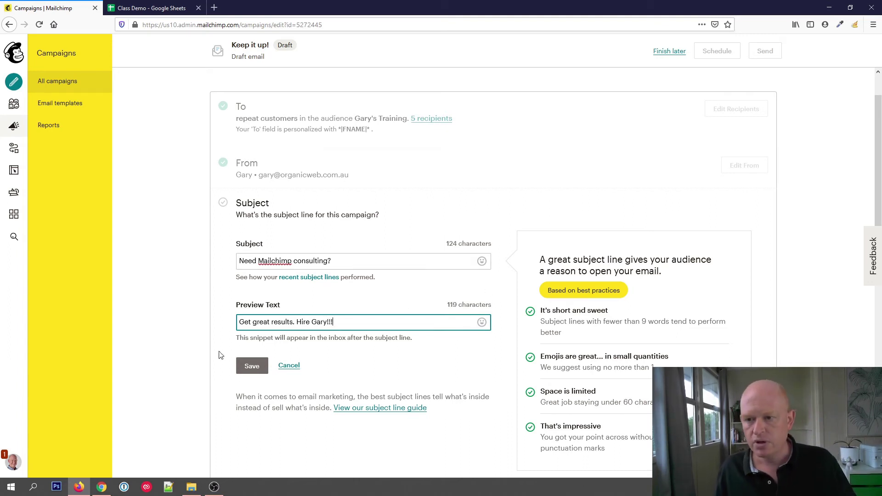
left_click(248, 371)
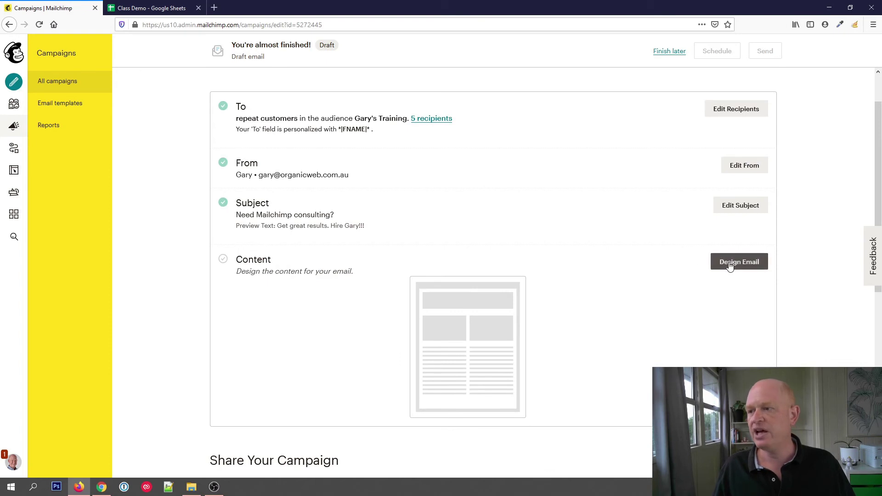
- Begin the email design and list the saved templates, topped by 'Demo by Gary'
left_click(730, 267)
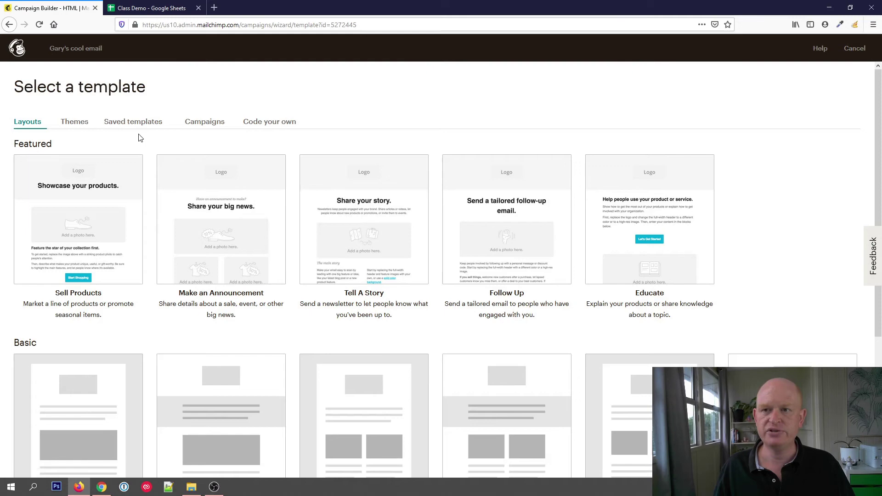
left_click(147, 124)
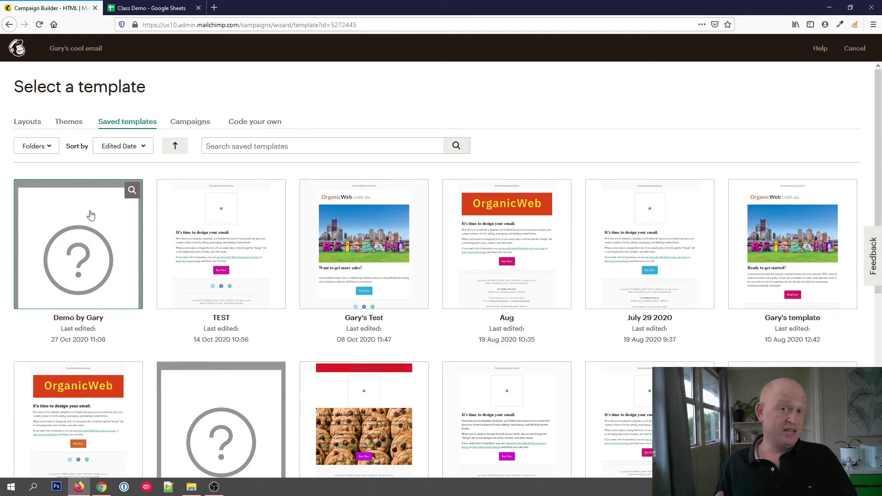
- Load the saved 'Demo by Gary' OrganicWeb banner template and select its empty image block
left_click(90, 216)
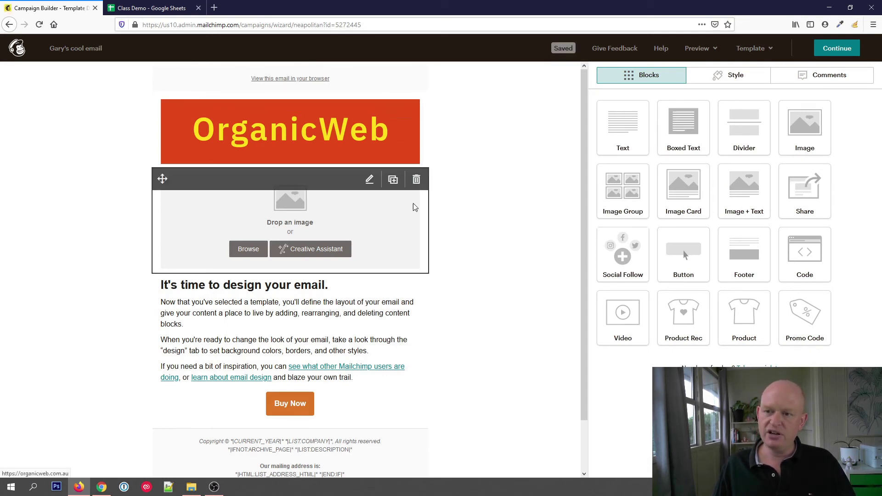
left_click(334, 183)
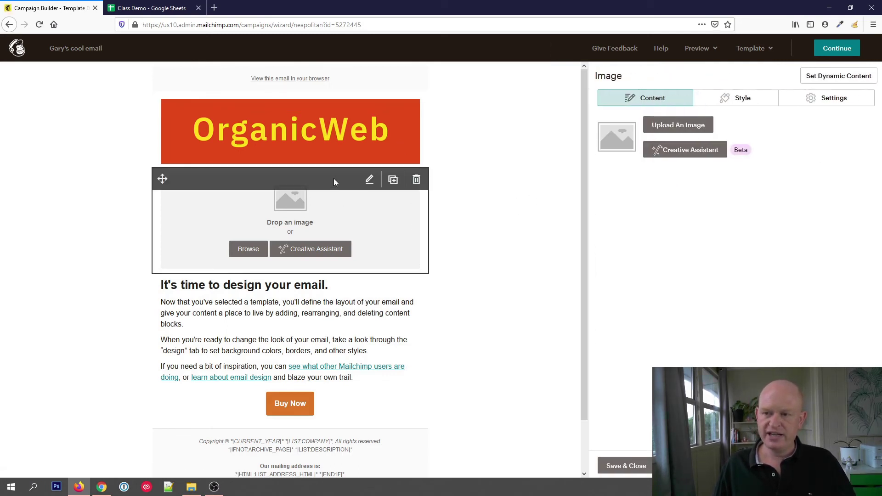
- Insert brisbane.jpeg from Content Studio into the image block below the banner
left_click(672, 132)
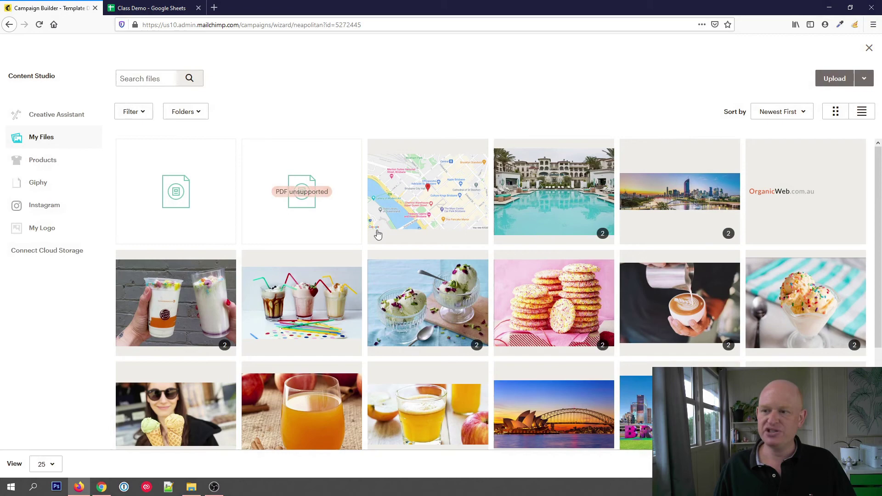
scroll(378, 235, "down", 3)
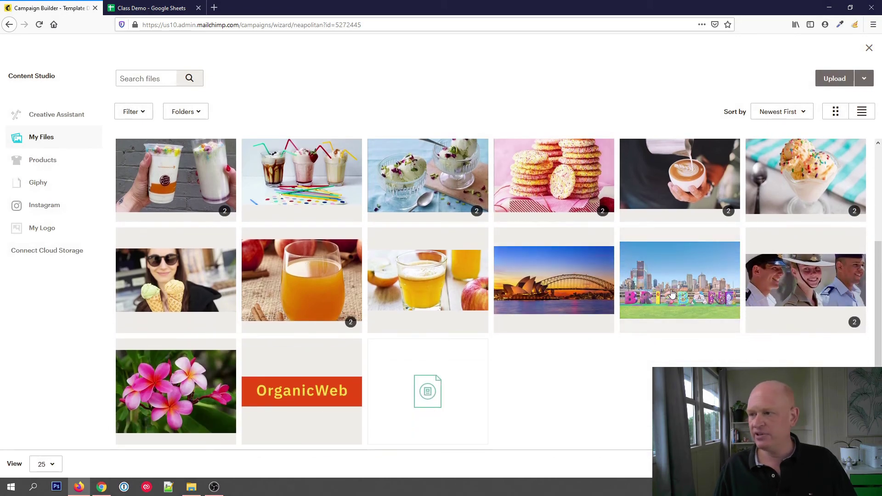
left_click(672, 294)
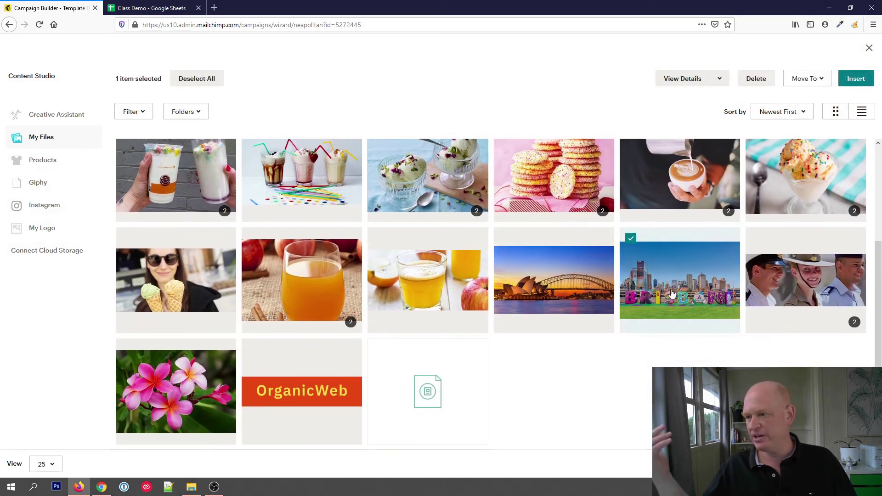
left_click(857, 79)
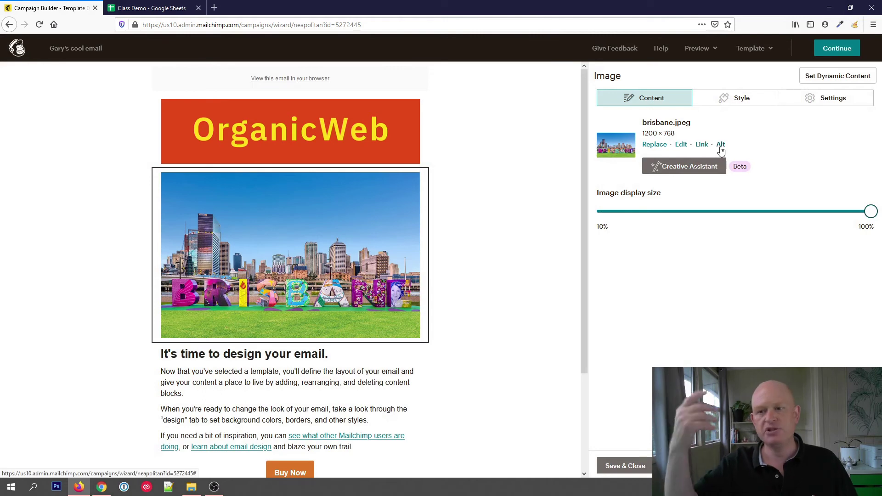
- Change the text block's heading to 'Need better marketing results?'
left_click(277, 377)
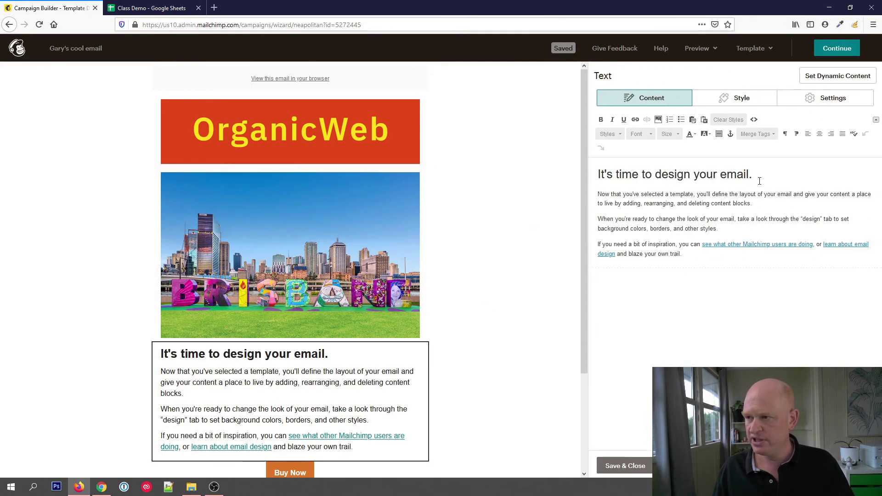
left_click_drag(760, 181, 590, 173)
type("N")
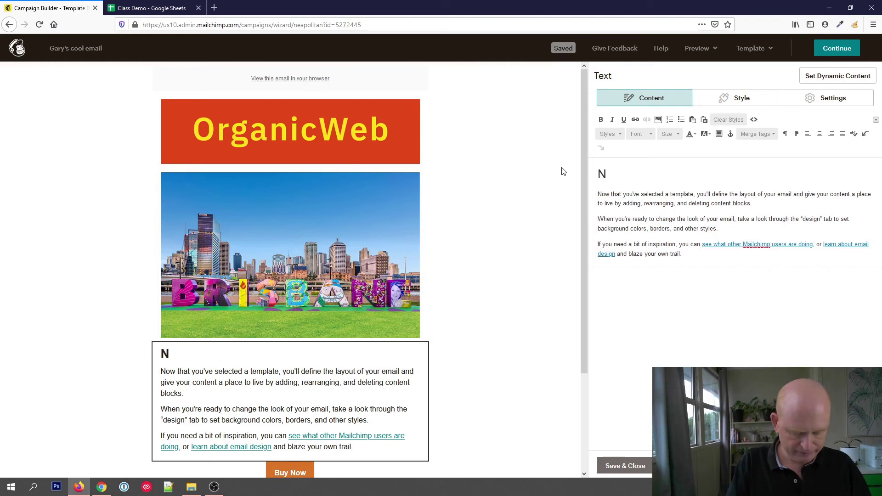
type("eed ")
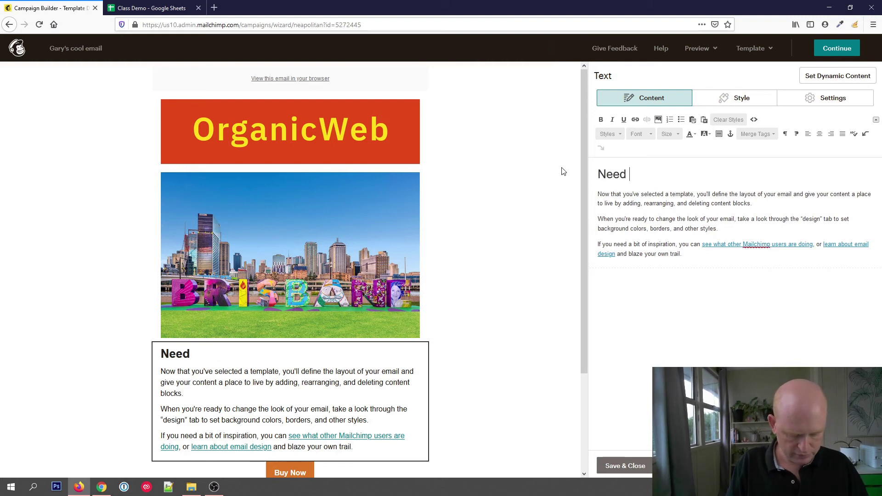
type("better market")
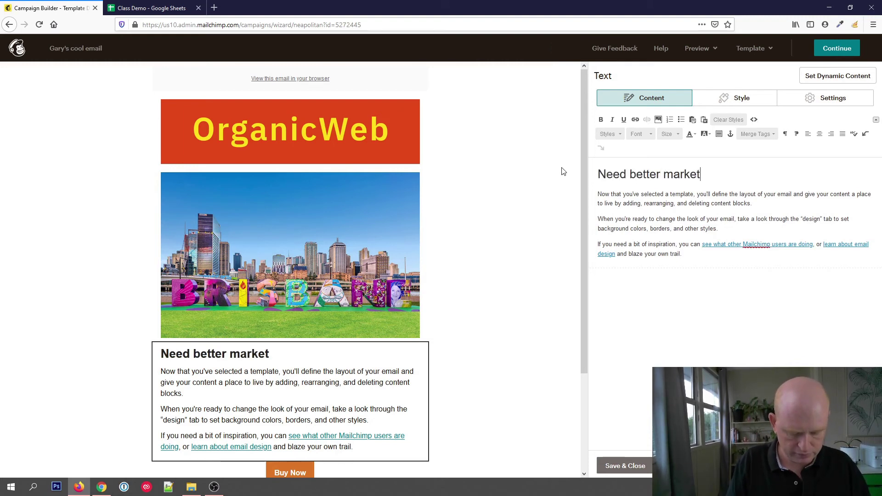
type("ing results?")
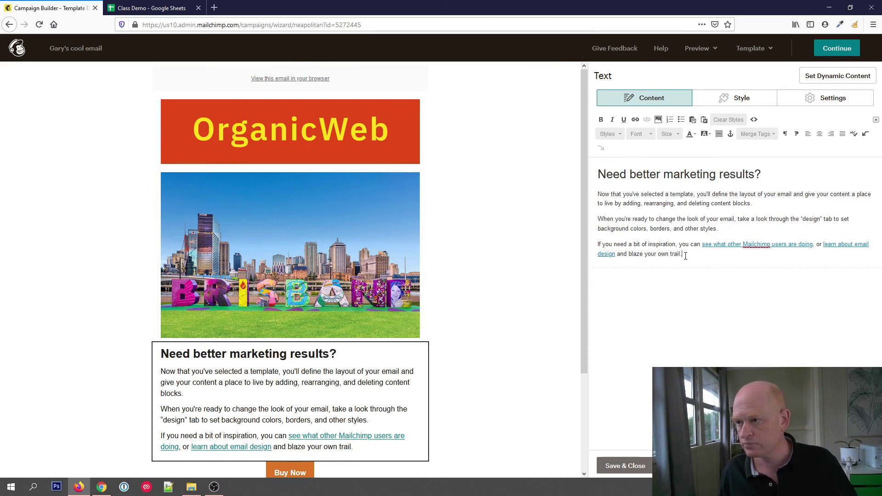
- Replace the three sample body paragraphs with 'Gary will boost your marketing ….'
left_click_drag(685, 255, 594, 195)
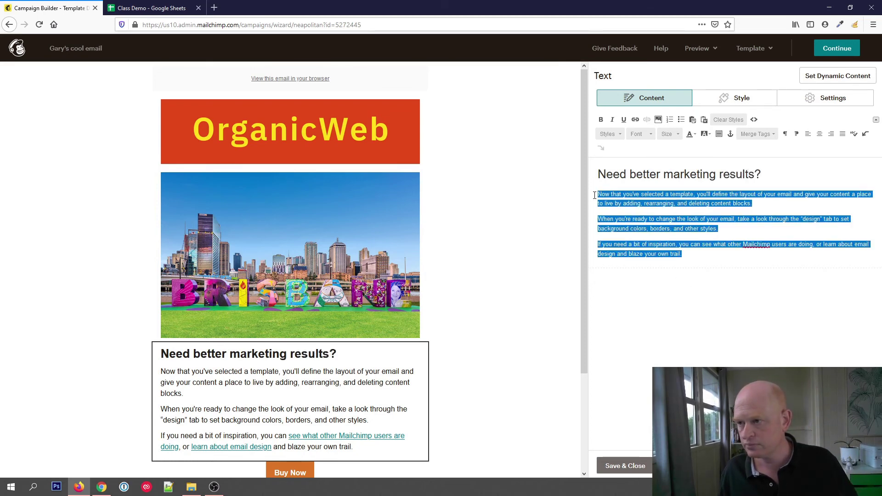
key("BackSpace")
type("Gary will boost your market")
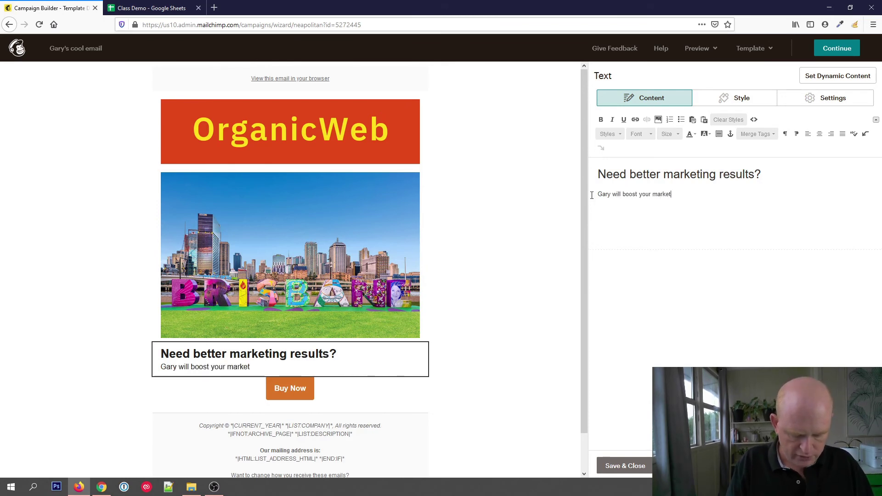
type("...")
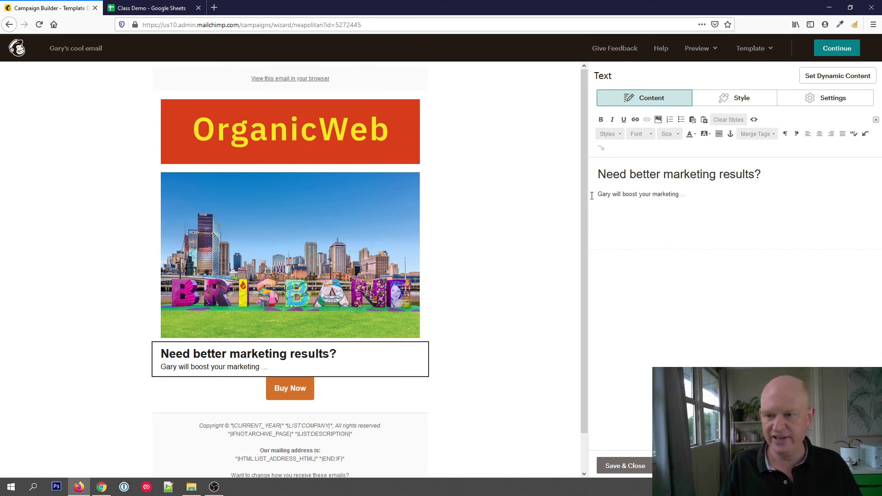
type(".")
scroll(314, 339, "down", 2)
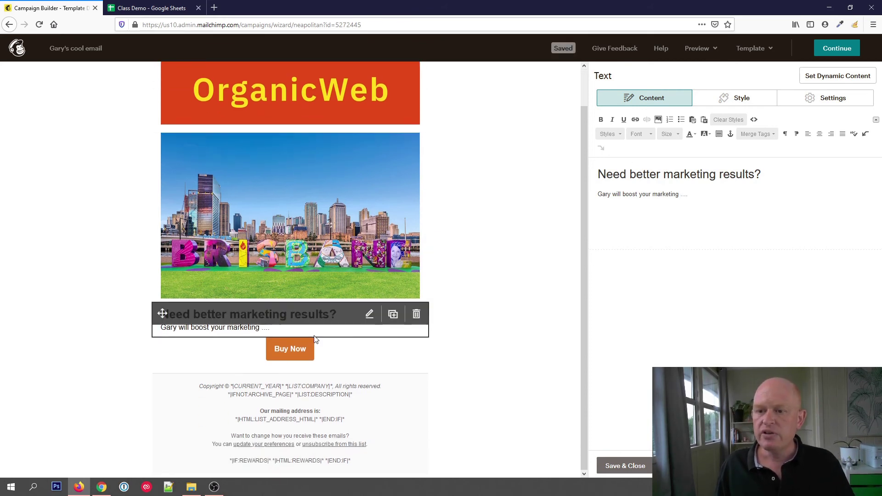
left_click(314, 350)
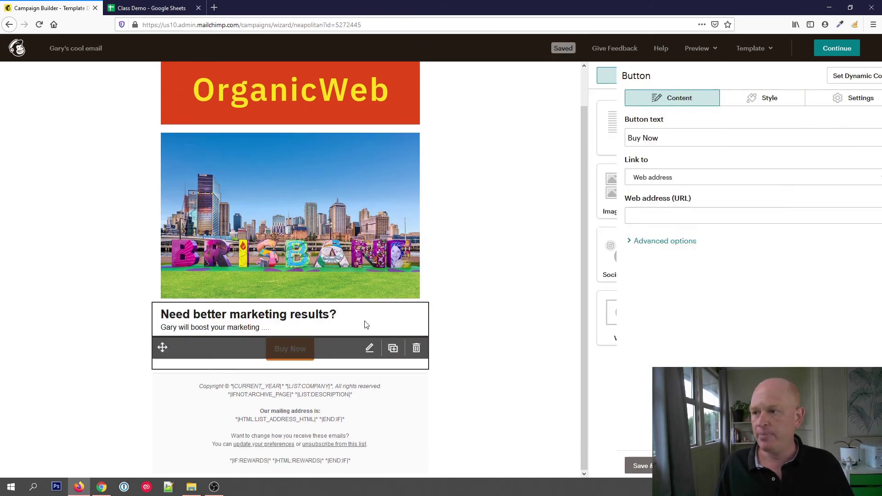
left_click(670, 217)
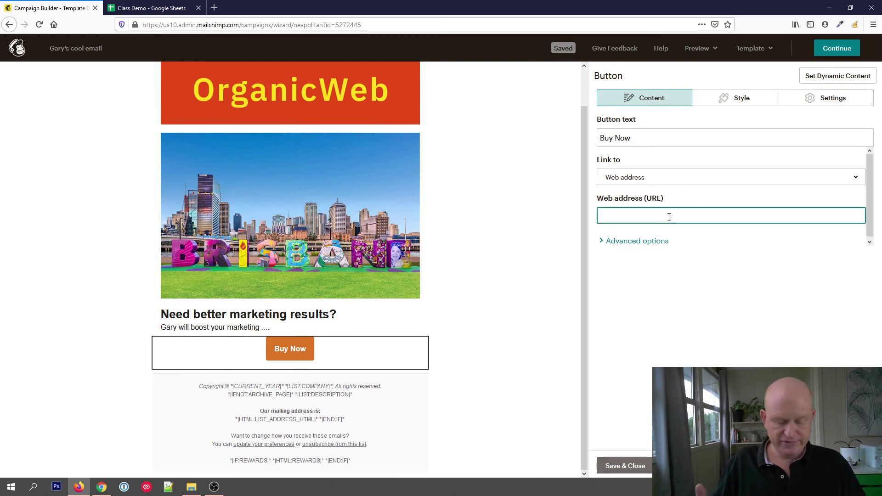
type("https://")
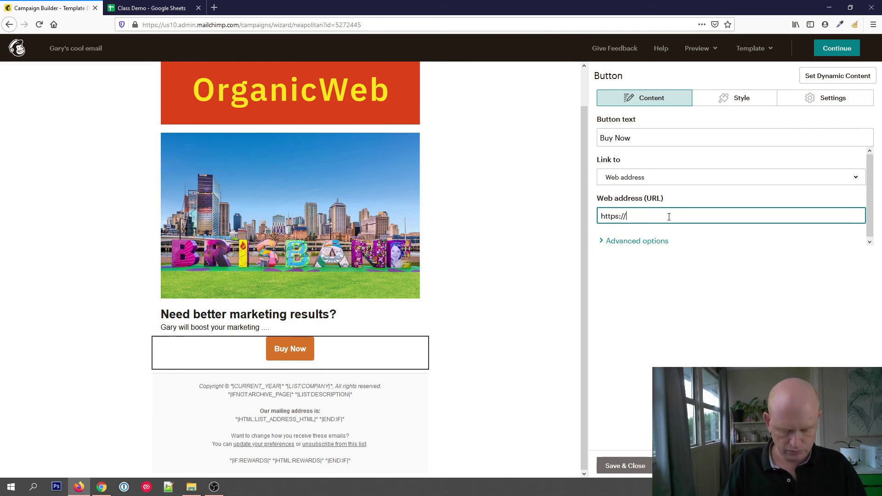
type("organicweb.com.au")
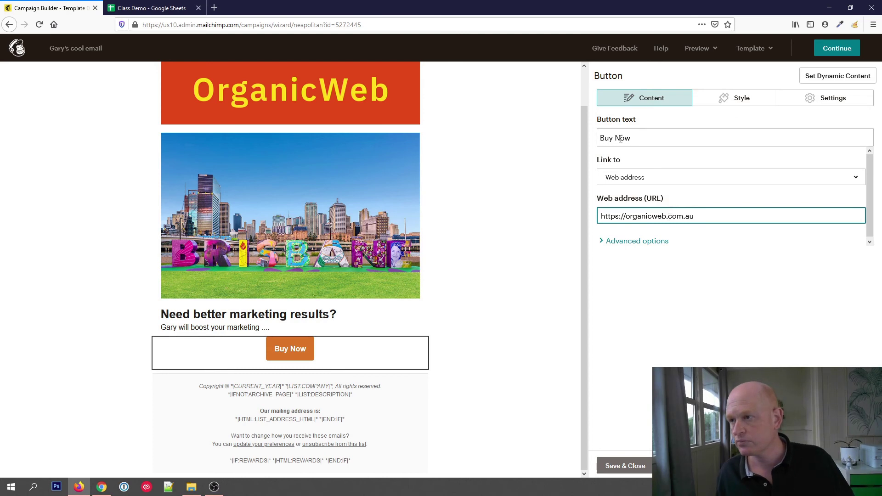
left_click_drag(644, 138, 548, 152)
type("Read More")
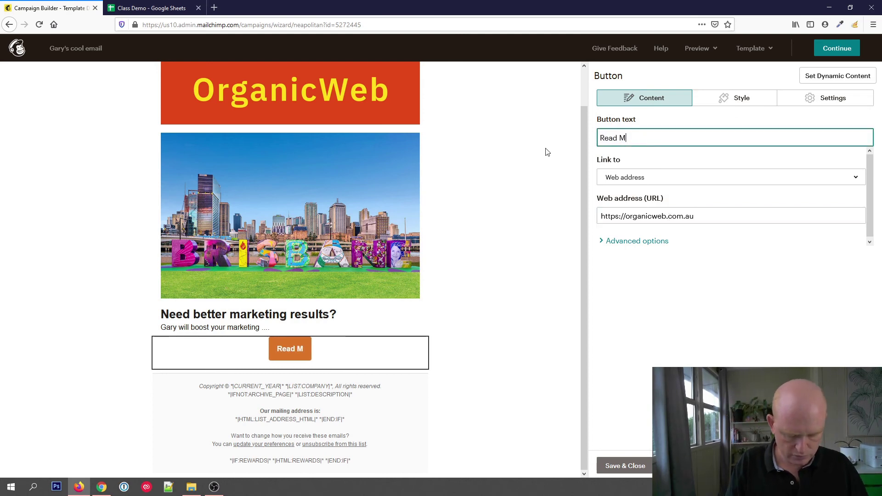
left_click(640, 465)
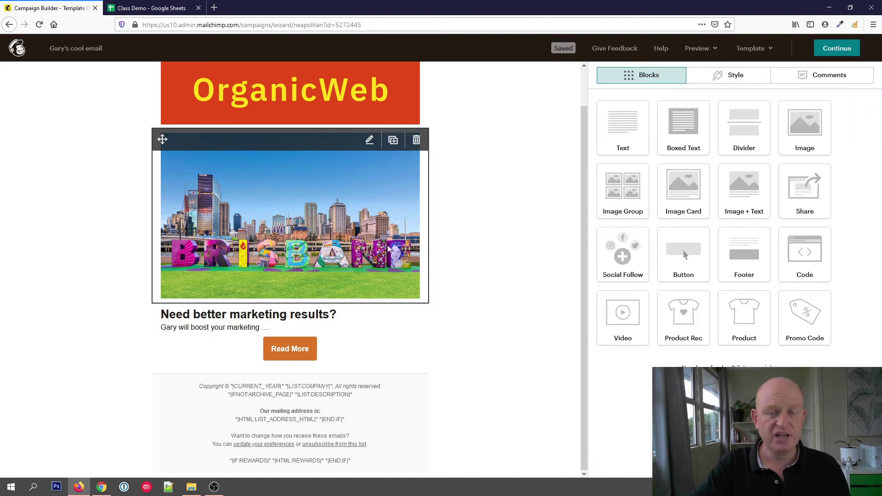
scroll(533, 252, "up", 2)
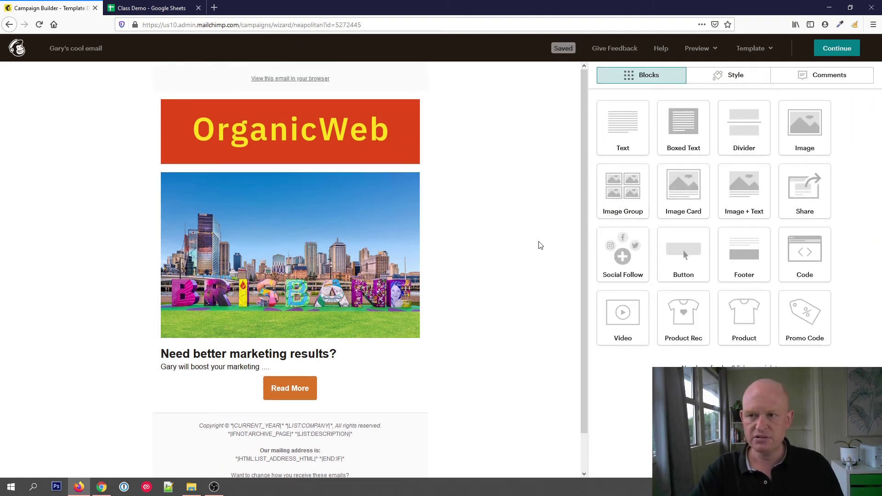
- Continue from the designer to the campaign summary and review its completed To, From, Subject, Content checklist
left_click(708, 50)
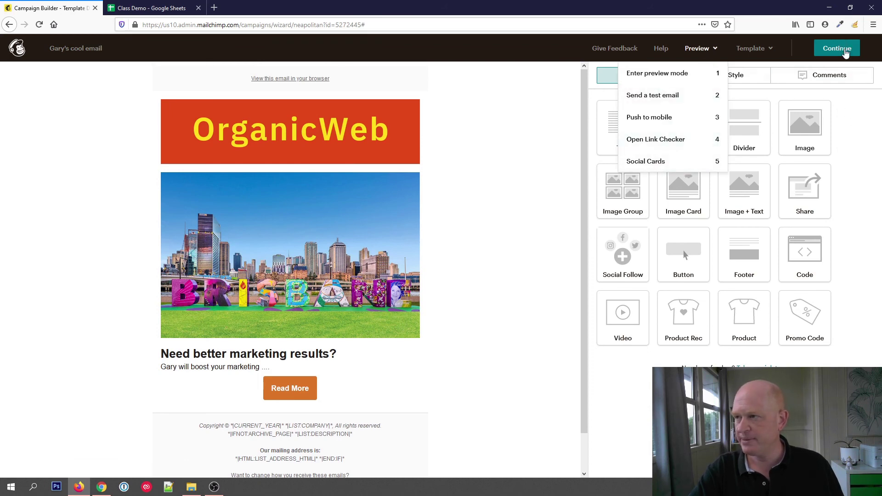
left_click(846, 53)
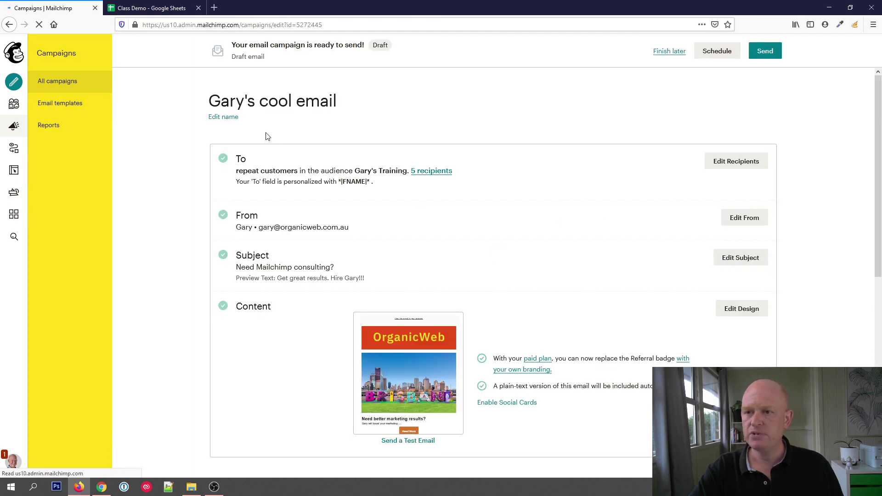
scroll(246, 212, "down", 8)
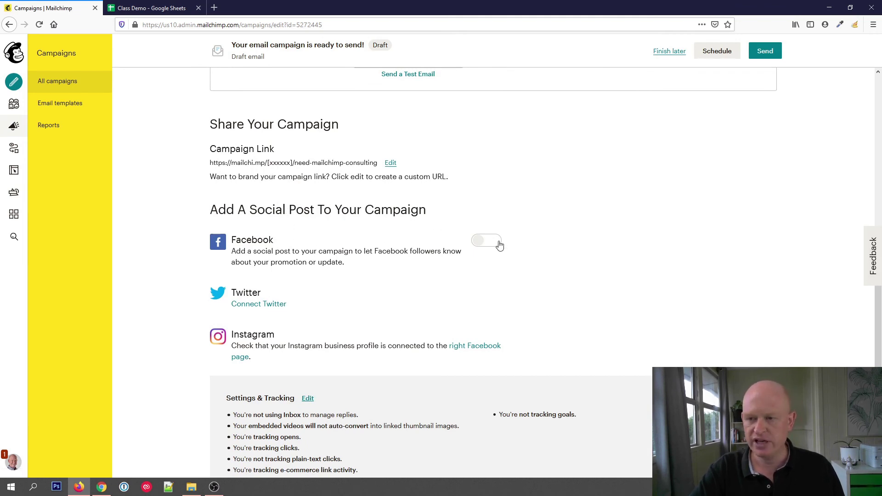
scroll(500, 245, "down", 1)
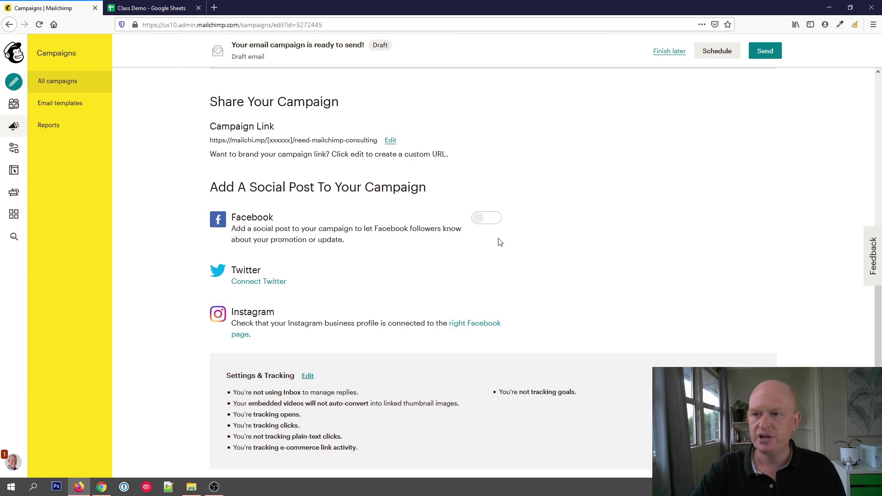
scroll(498, 238, "up", 10)
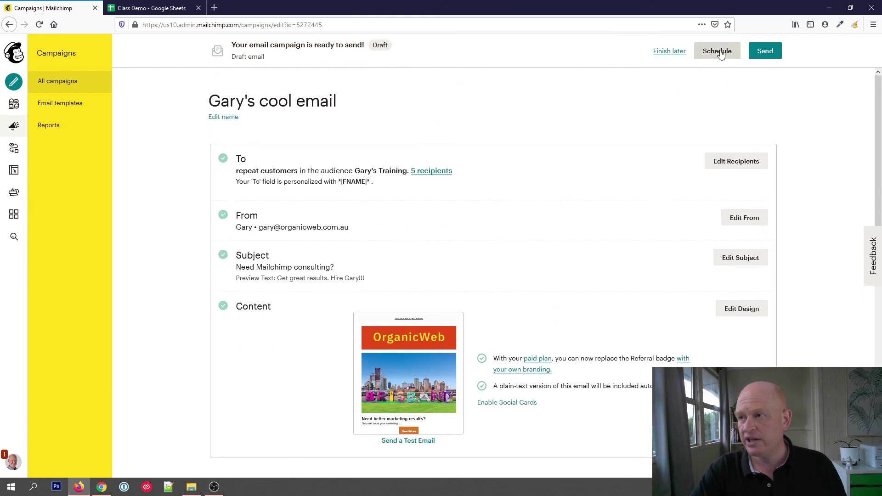
- Close the Schedule dialog unset and send the campaign now to the training audience's 5 subscribers
left_click(719, 51)
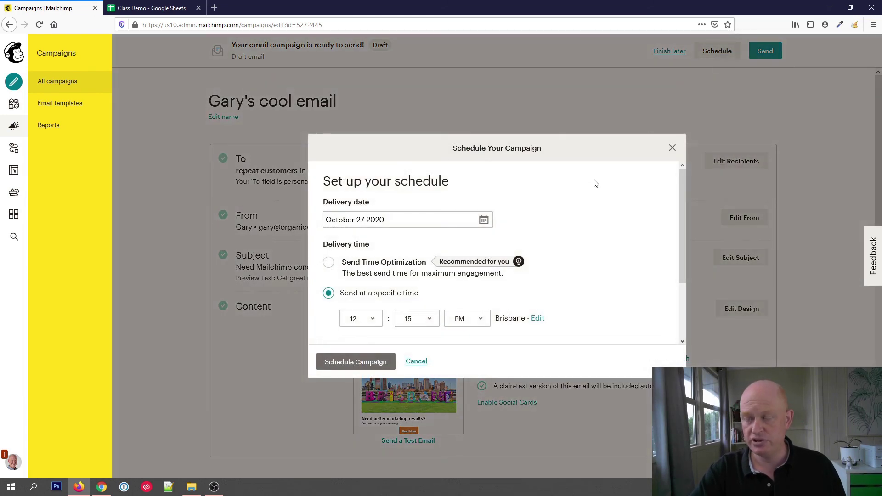
left_click(672, 149)
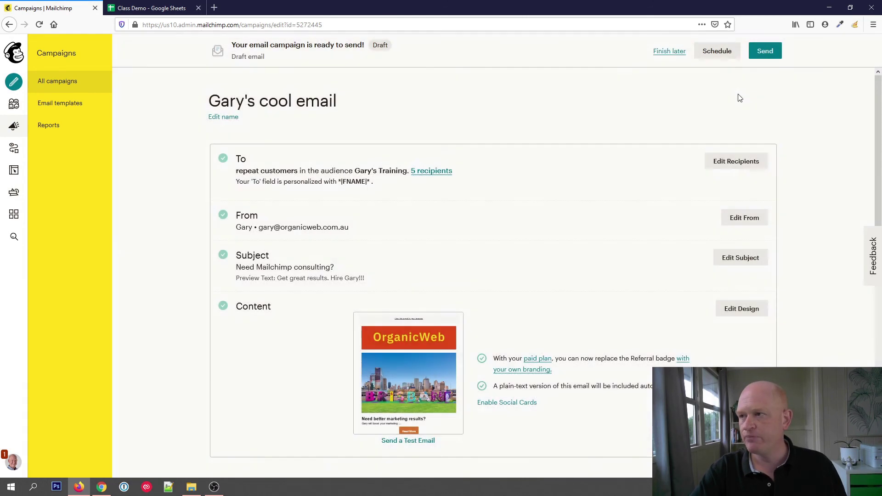
left_click(766, 52)
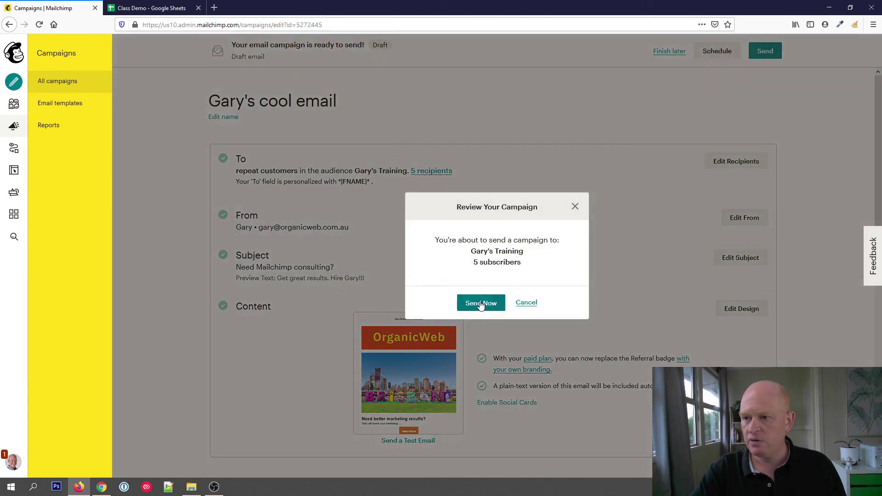
left_click(480, 303)
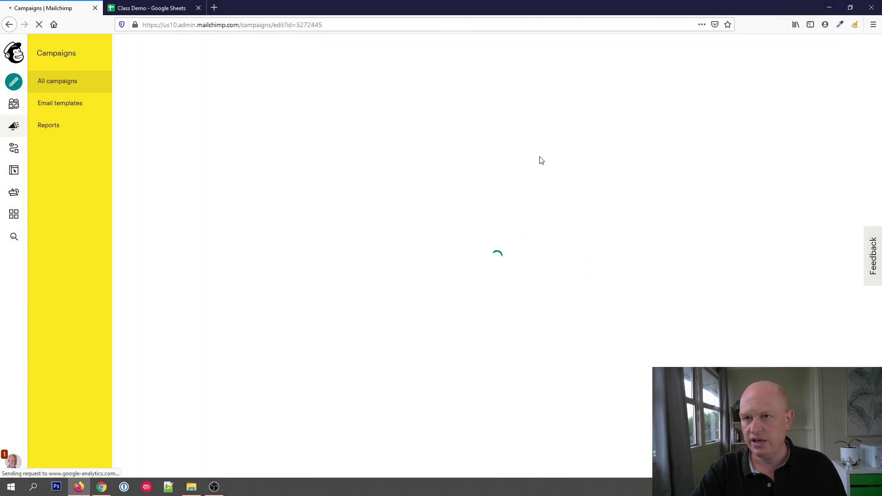